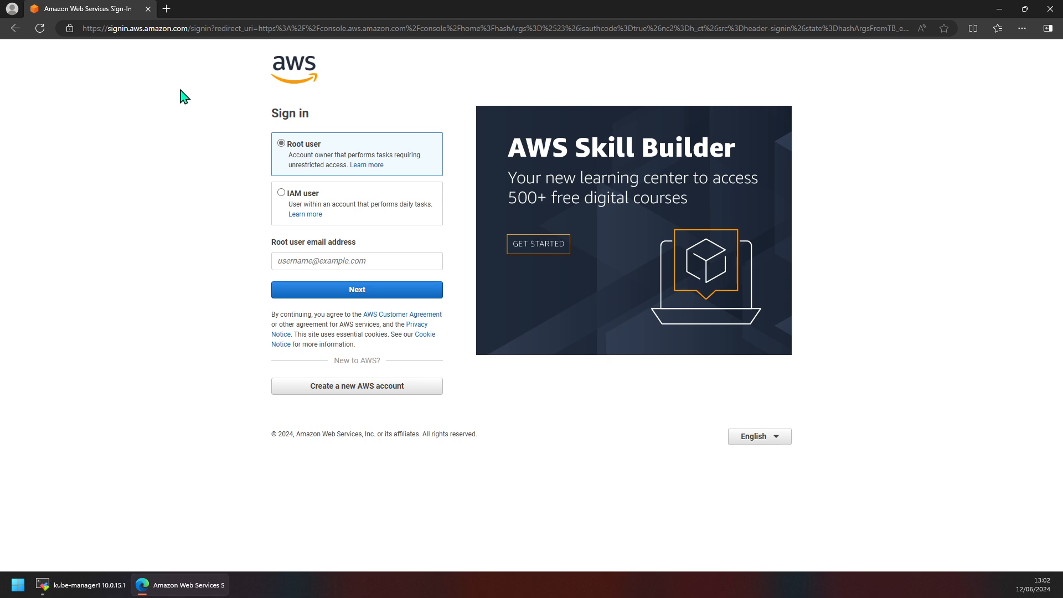
Return to the AWS root sign-in page from the search results and close the extra search tab.
click(15, 29)
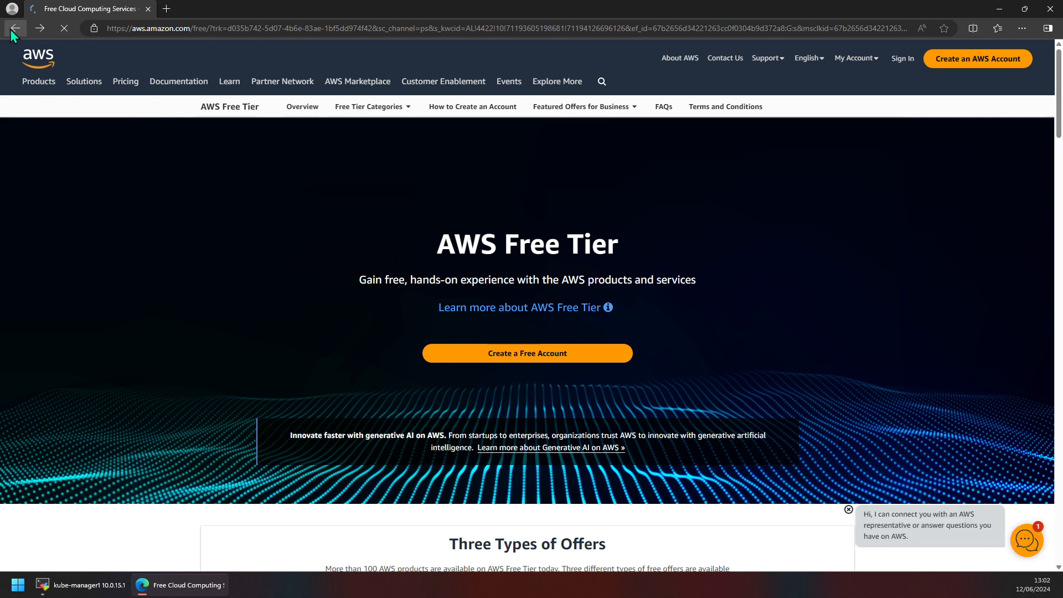
right_click(11, 30)
click(42, 51)
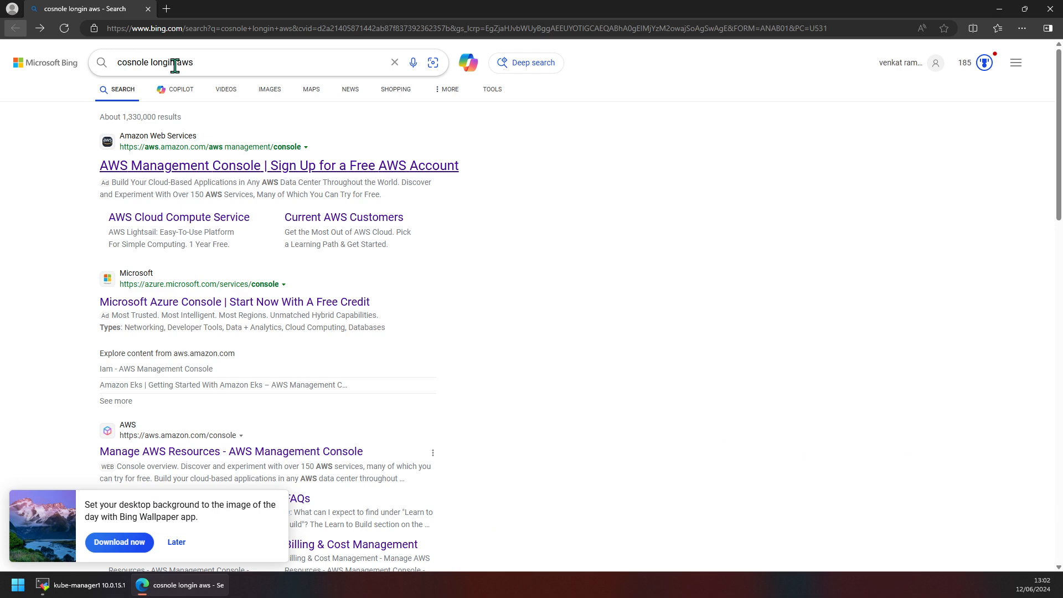
click(175, 166)
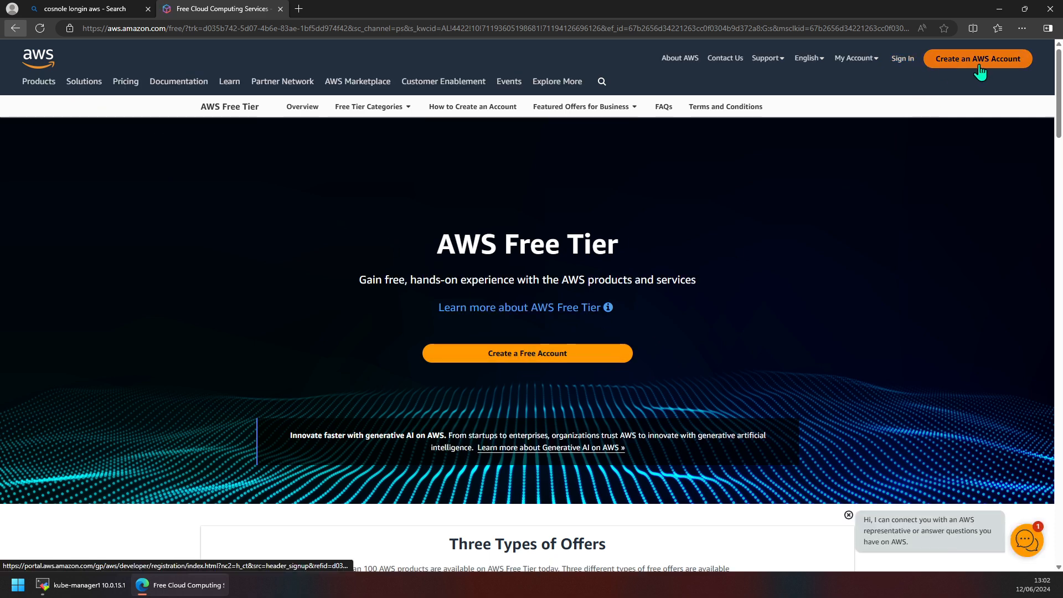
click(902, 62)
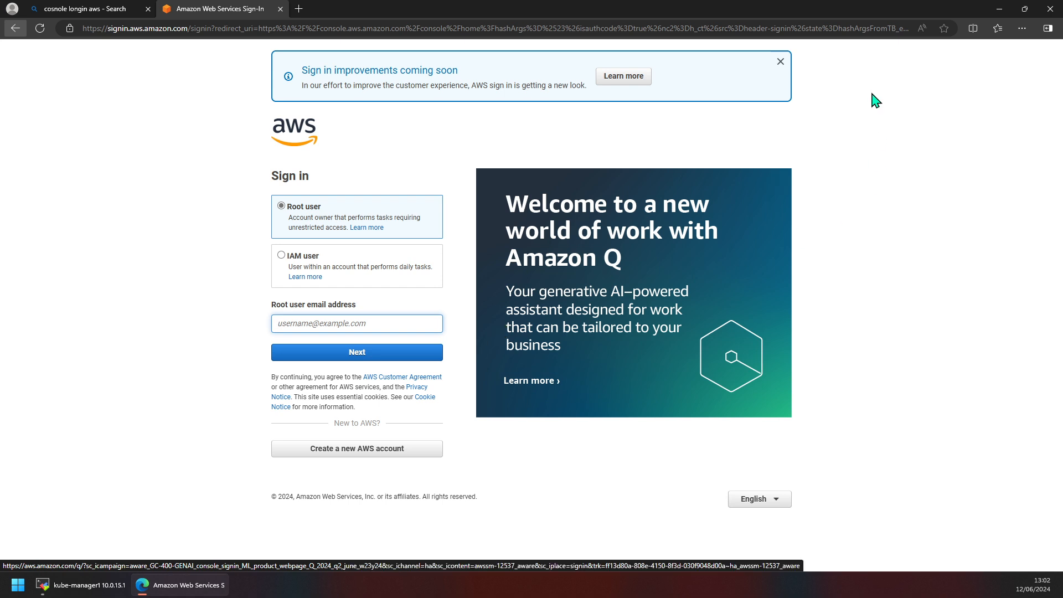
click(781, 63)
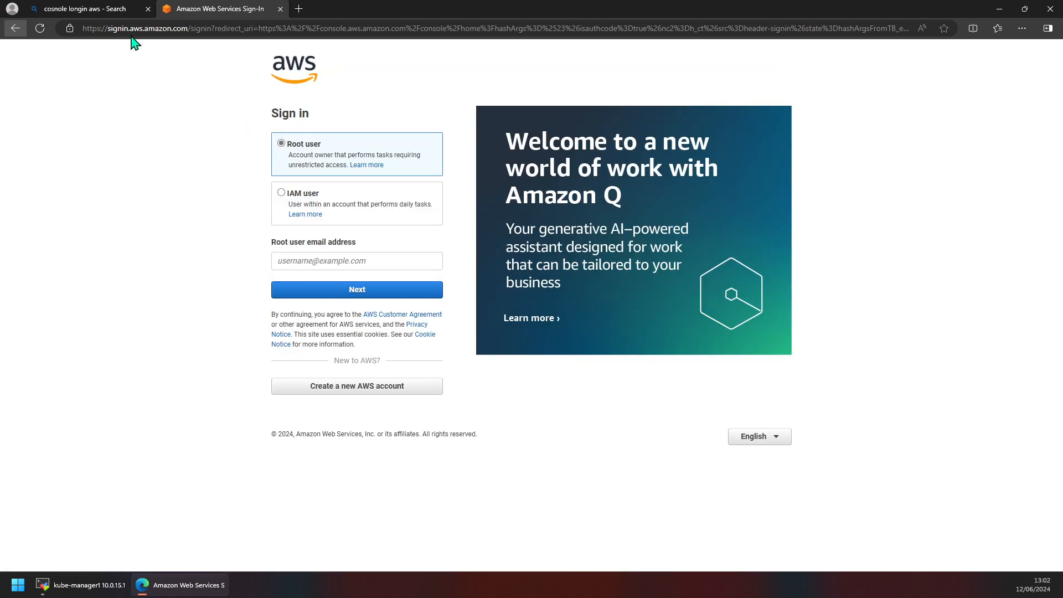
middle_click(117, 9)
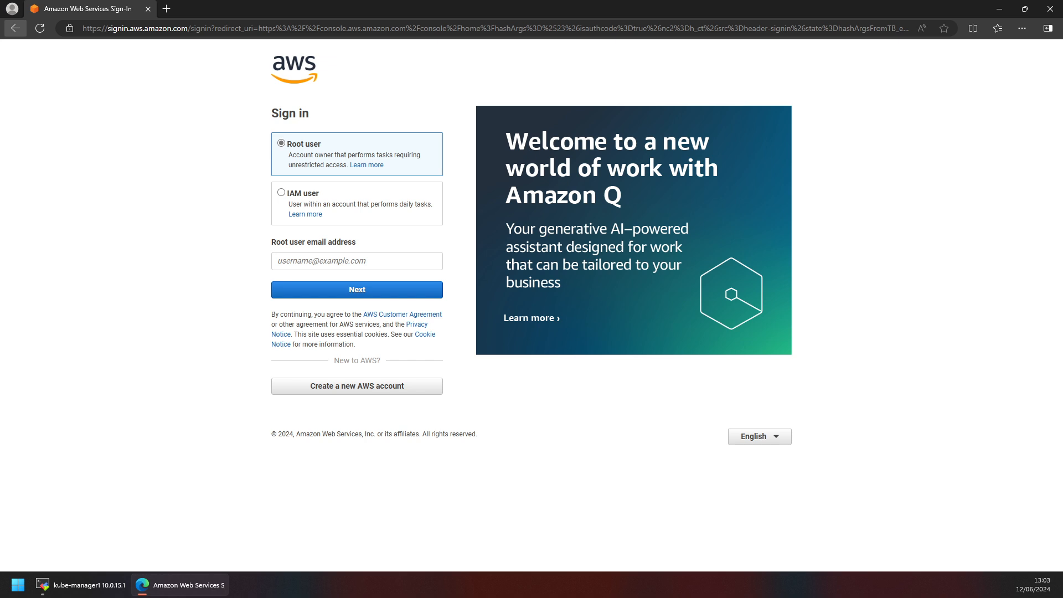
Enter the root user email address and continue to the password page.
click(348, 261)
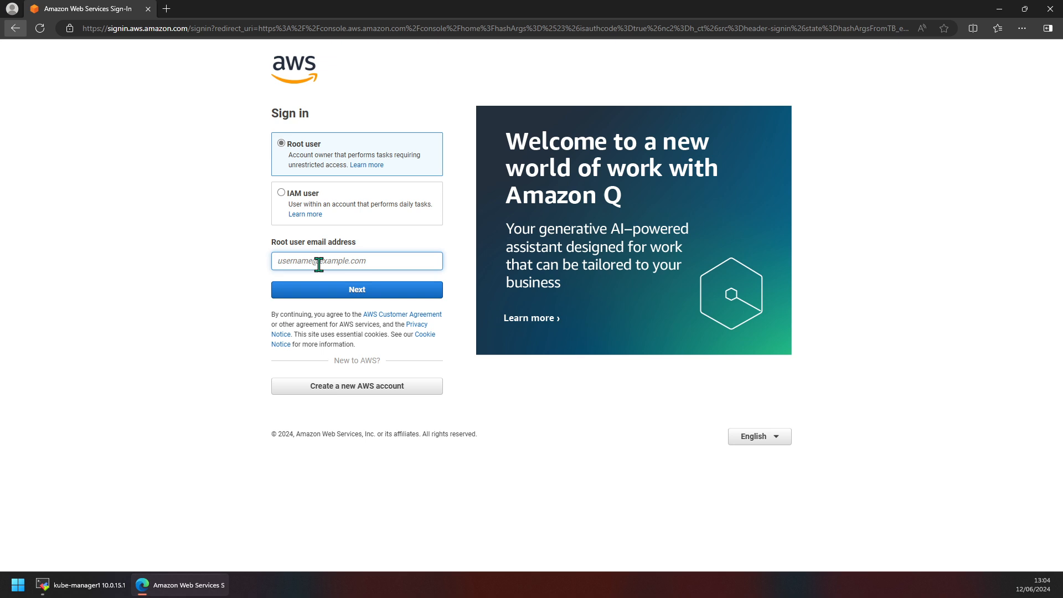
click(377, 293)
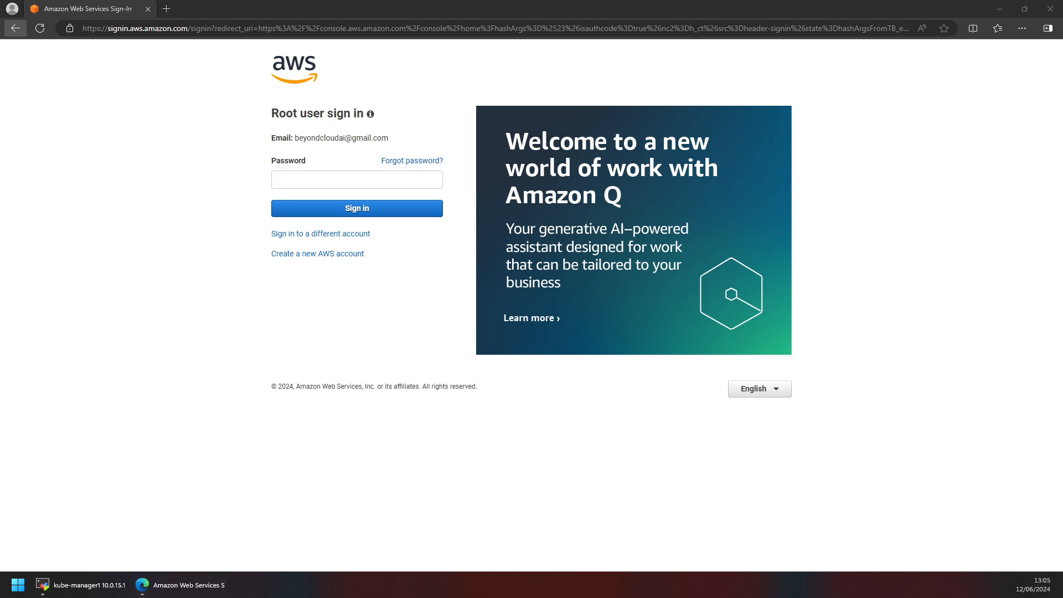
Paste the root user password, sign in, and decline saving the password in the browser.
click(349, 174)
key(ctrl+v)
click(363, 209)
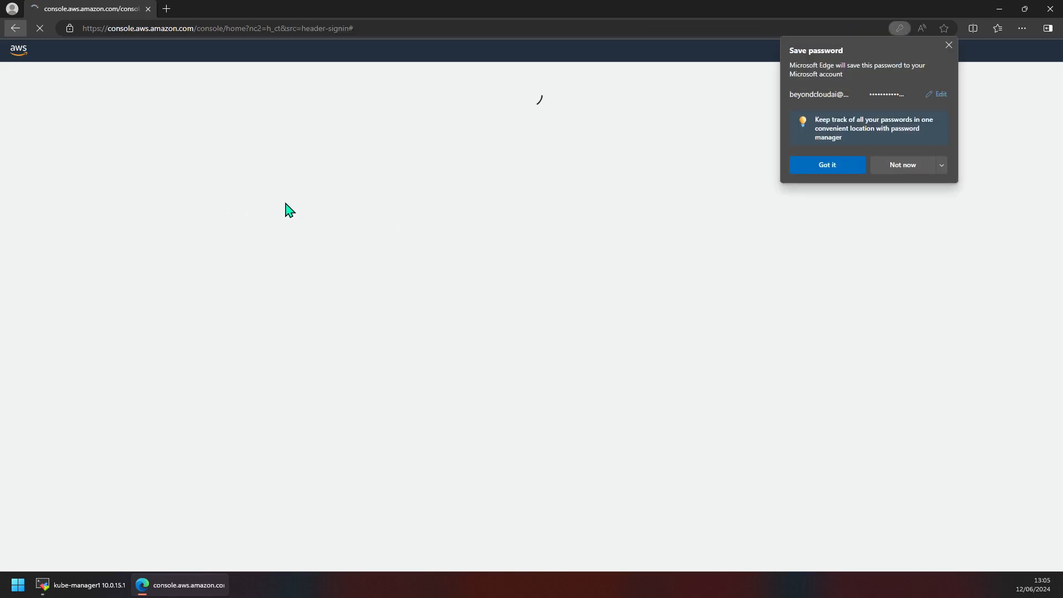
click(942, 167)
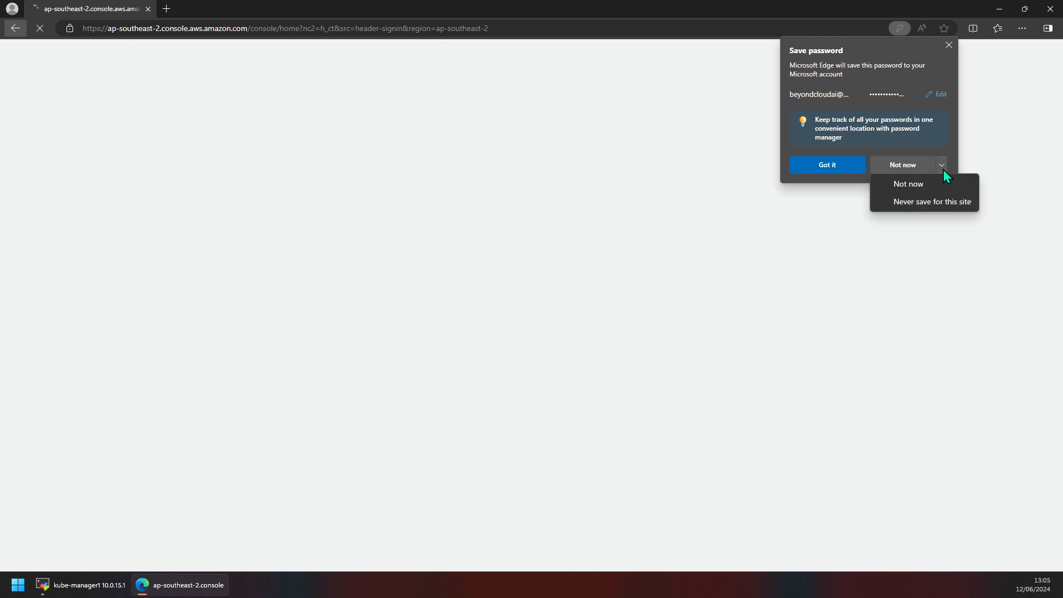
click(906, 202)
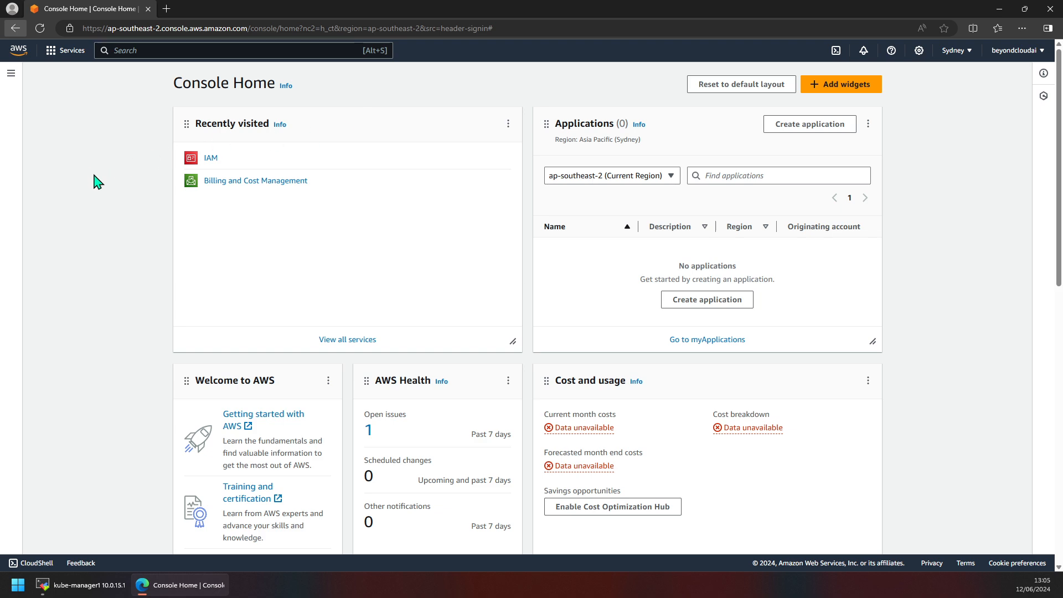
Browse the Console Home widgets and the account menu.
scroll(176, 208, down, 3)
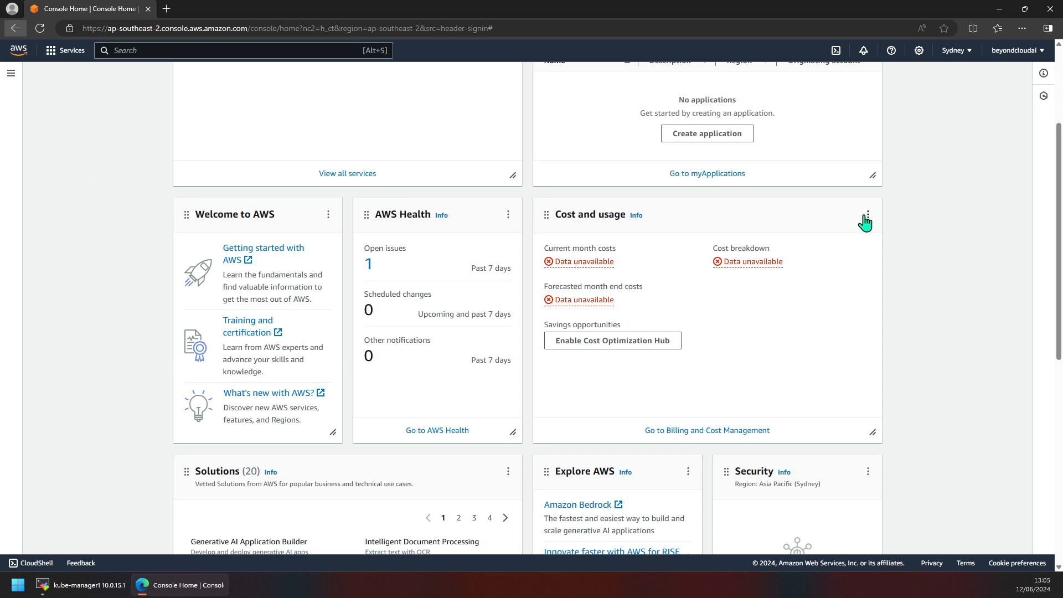
scroll(265, 238, up, 3)
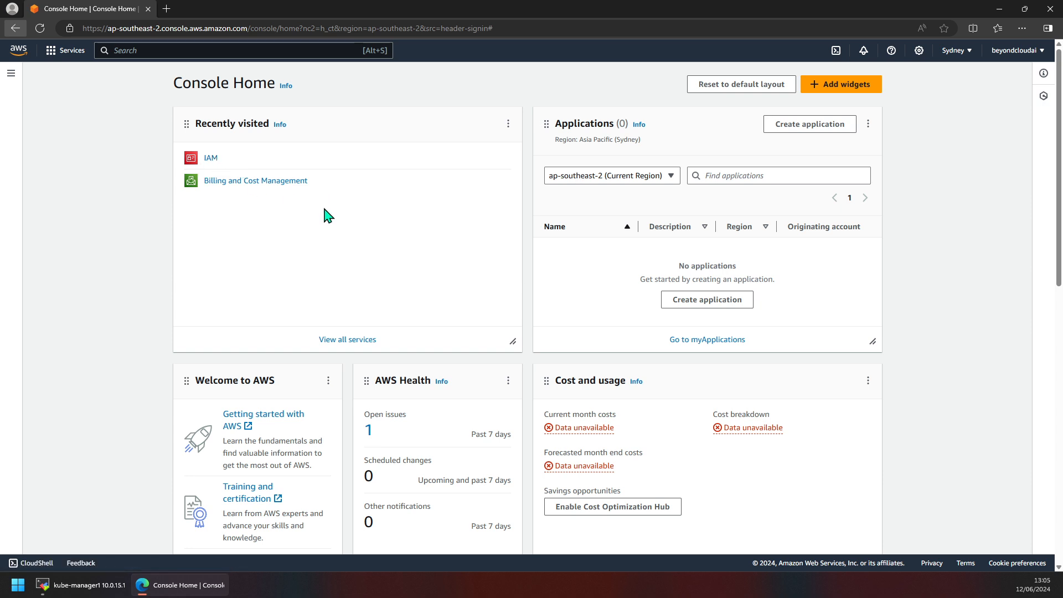
click(1005, 56)
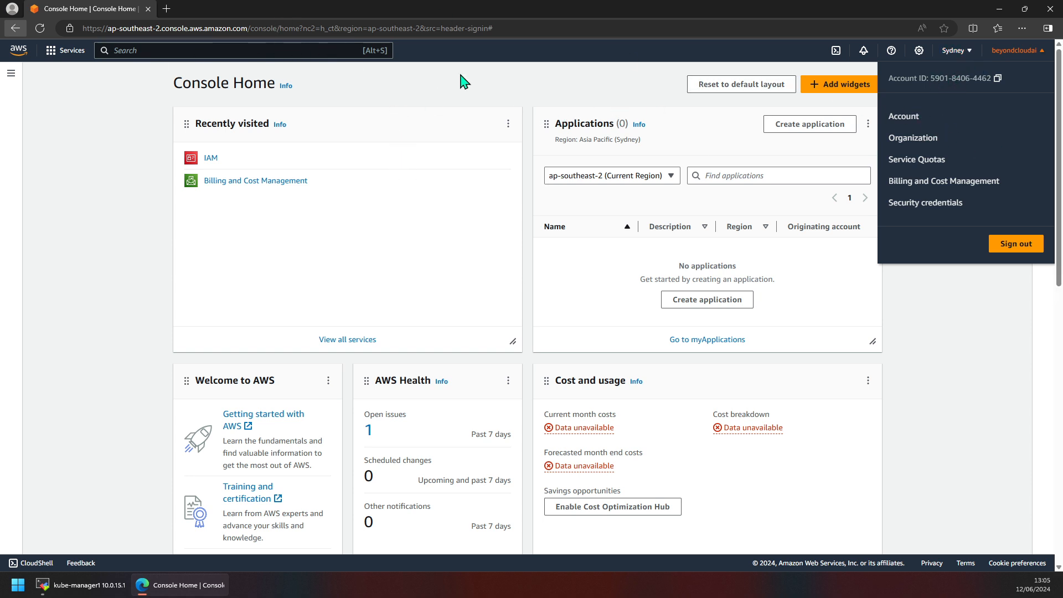
click(435, 88)
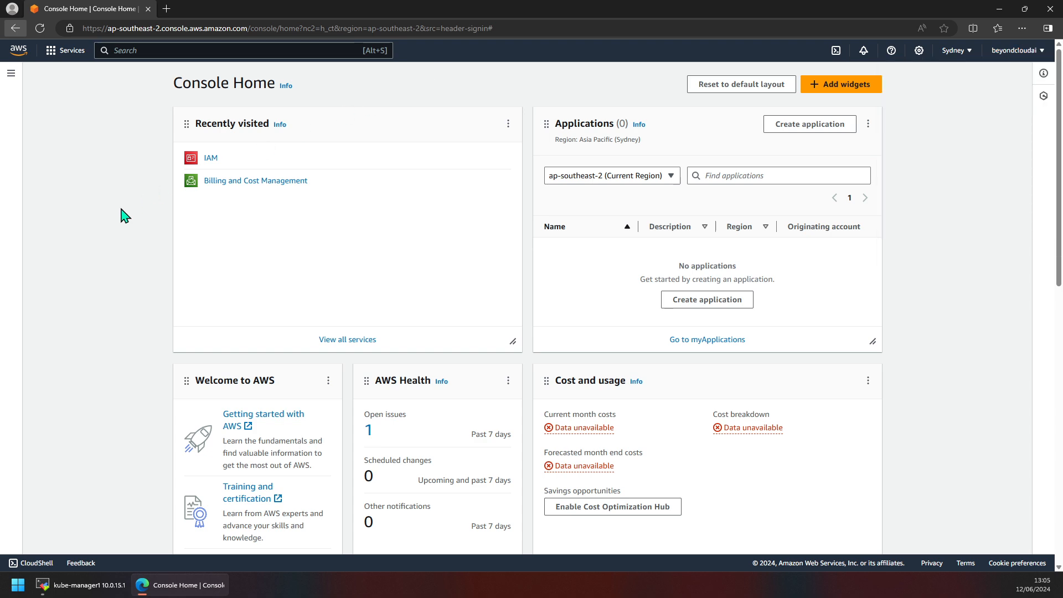
scroll(138, 231, down, 4)
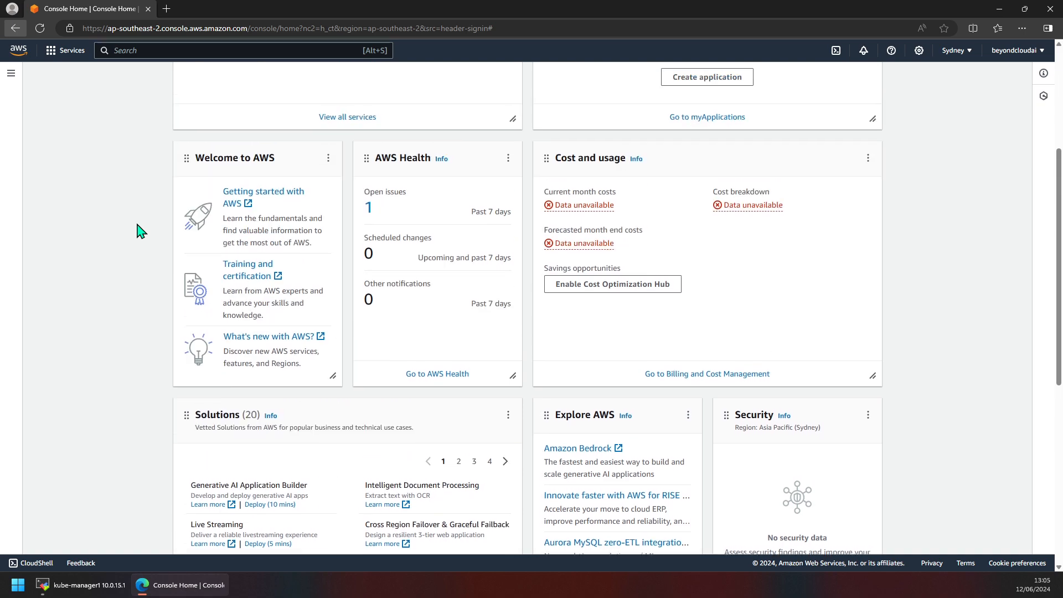
scroll(139, 229, down, 7)
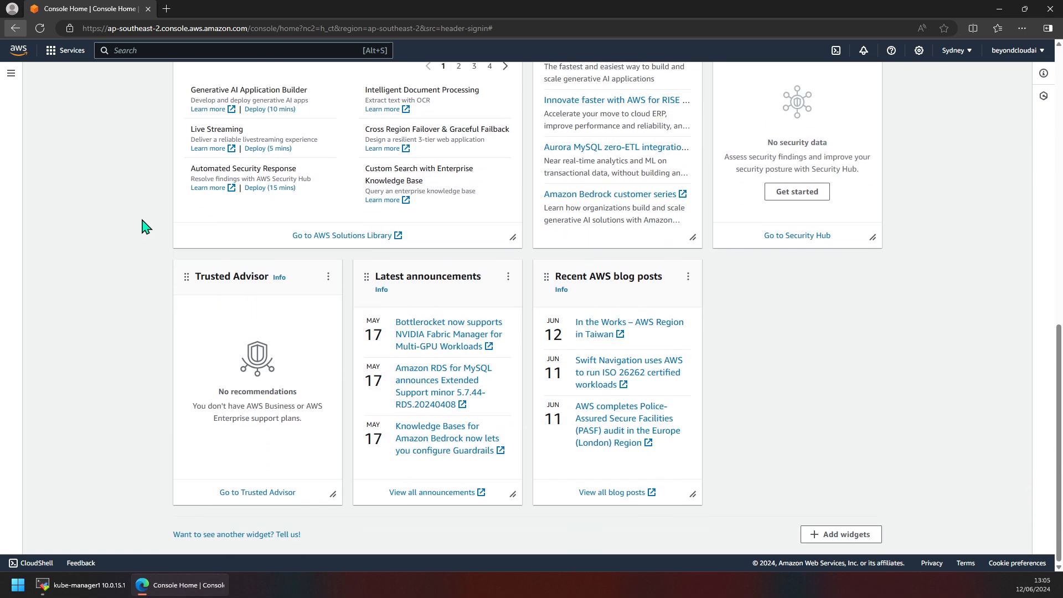
scroll(143, 221, up, 11)
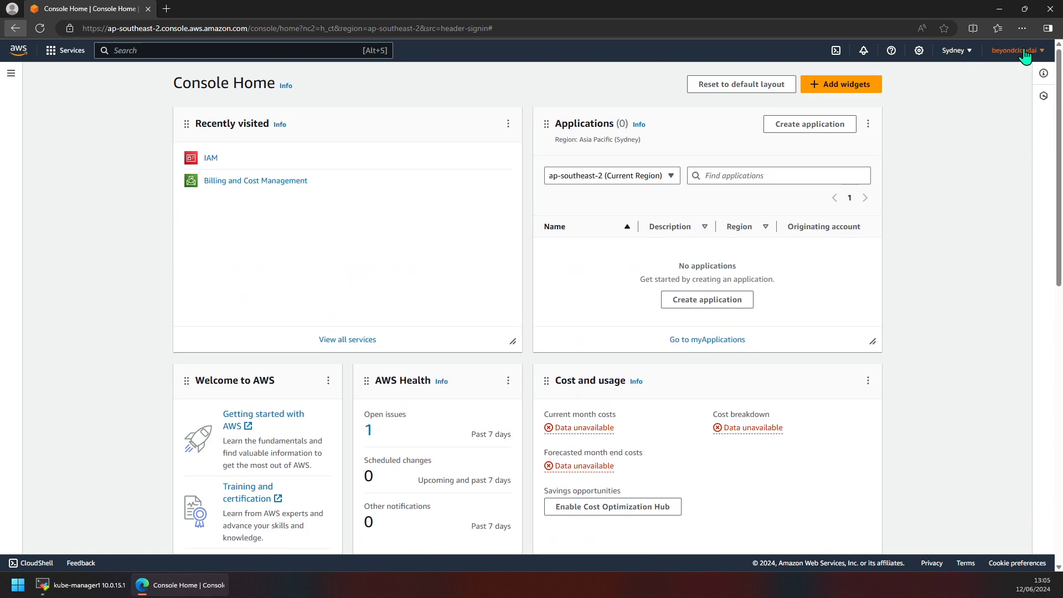
click(1022, 51)
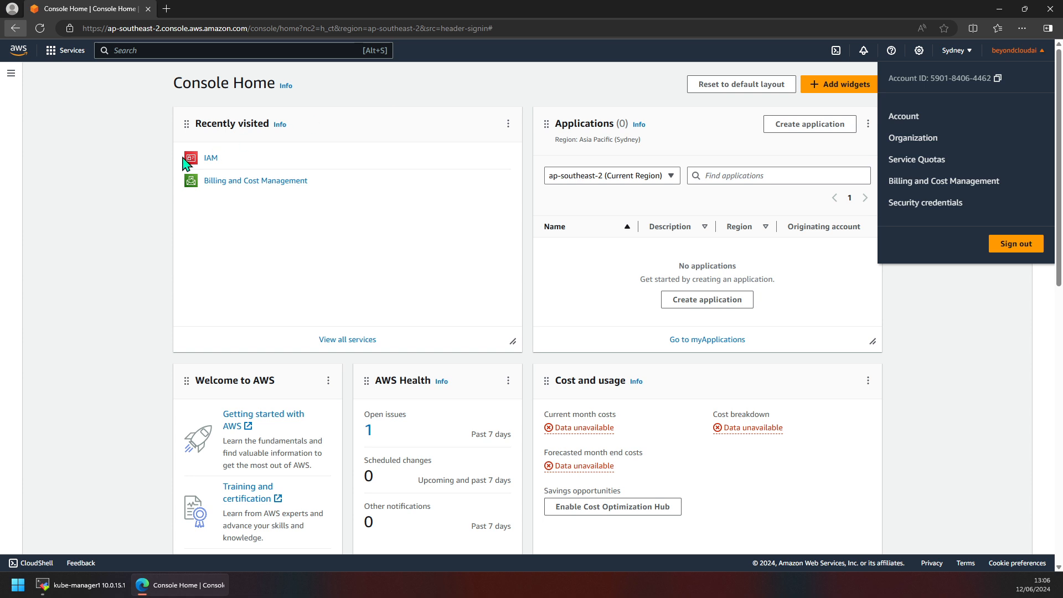
click(97, 161)
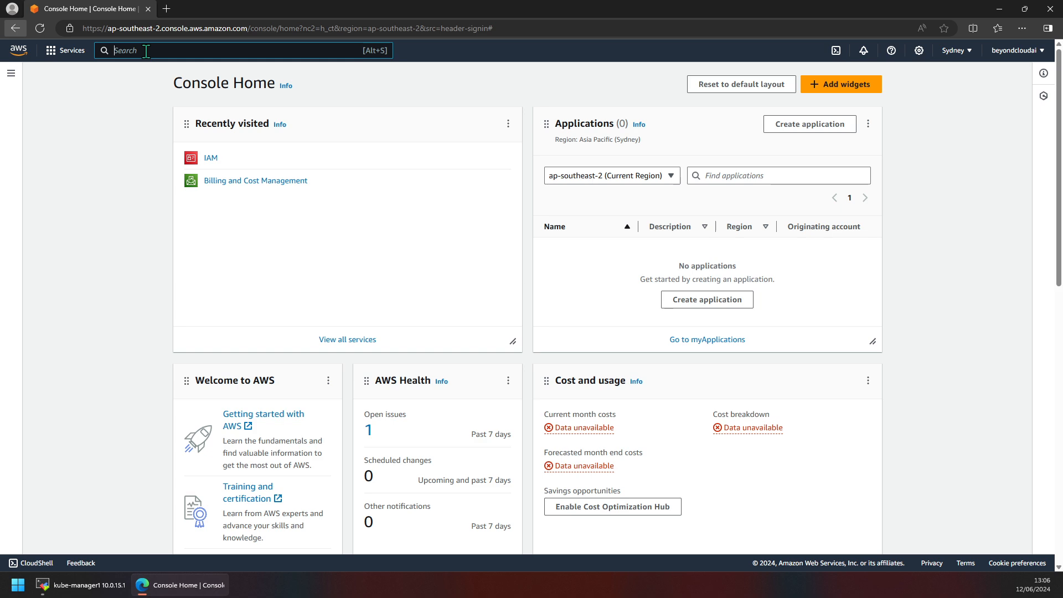
Open the IAM service through the console search and review the dashboard's security recommendations.
text(iam)
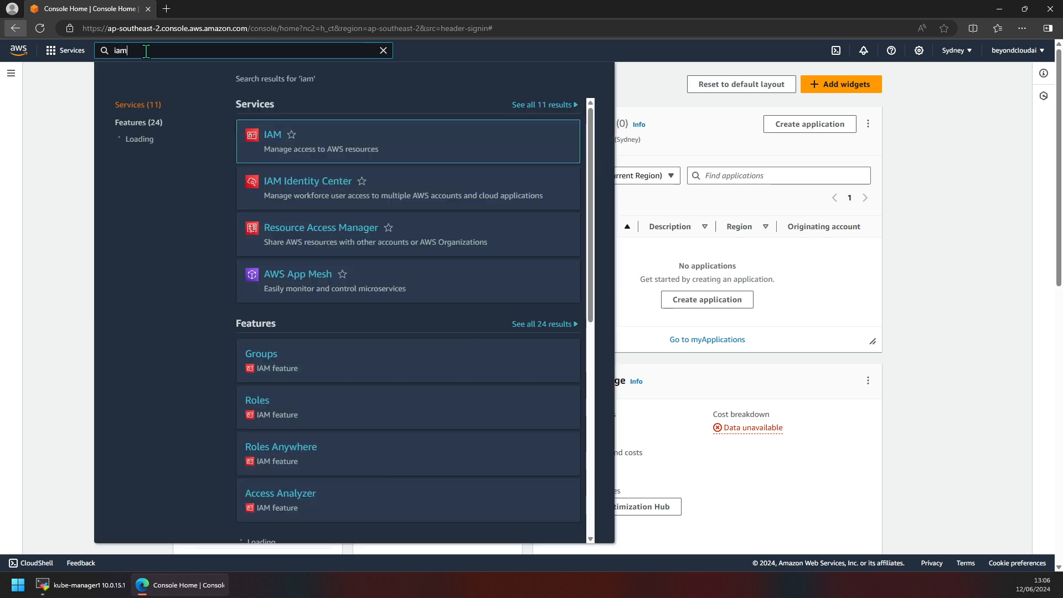
click(271, 143)
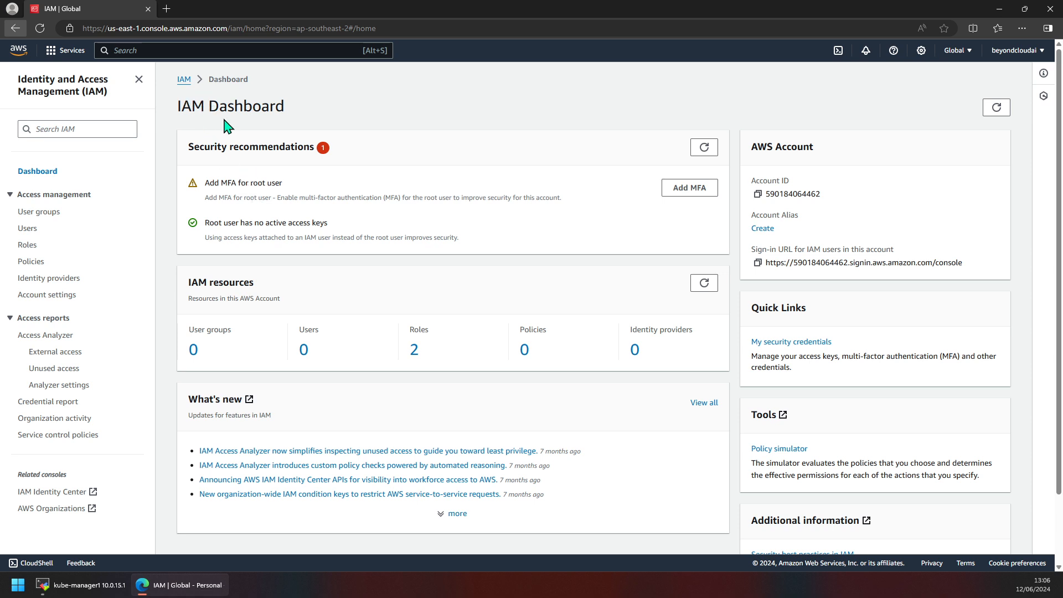
triple_click(232, 146)
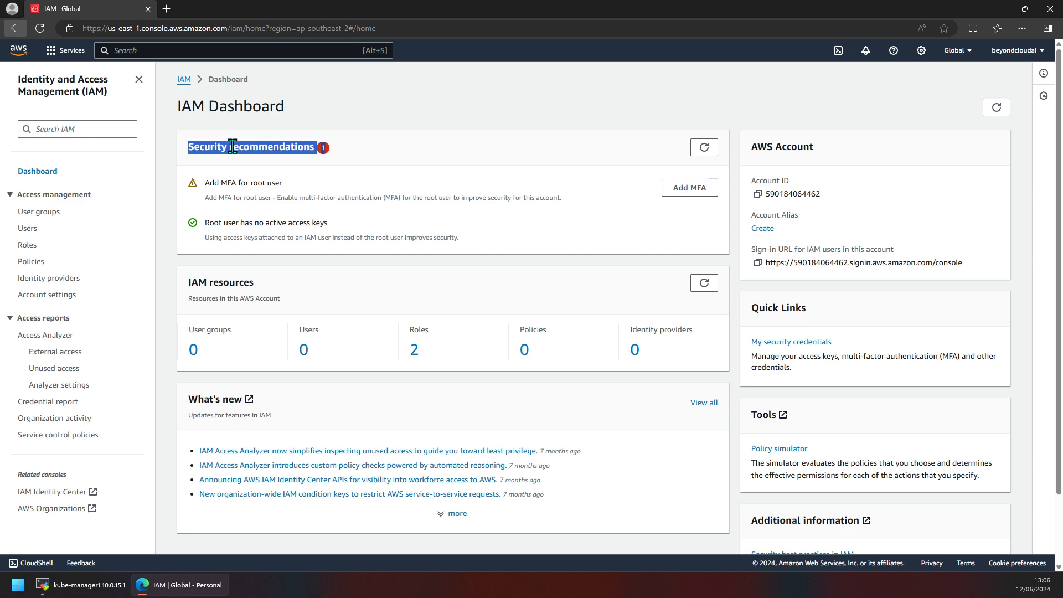
click(320, 159)
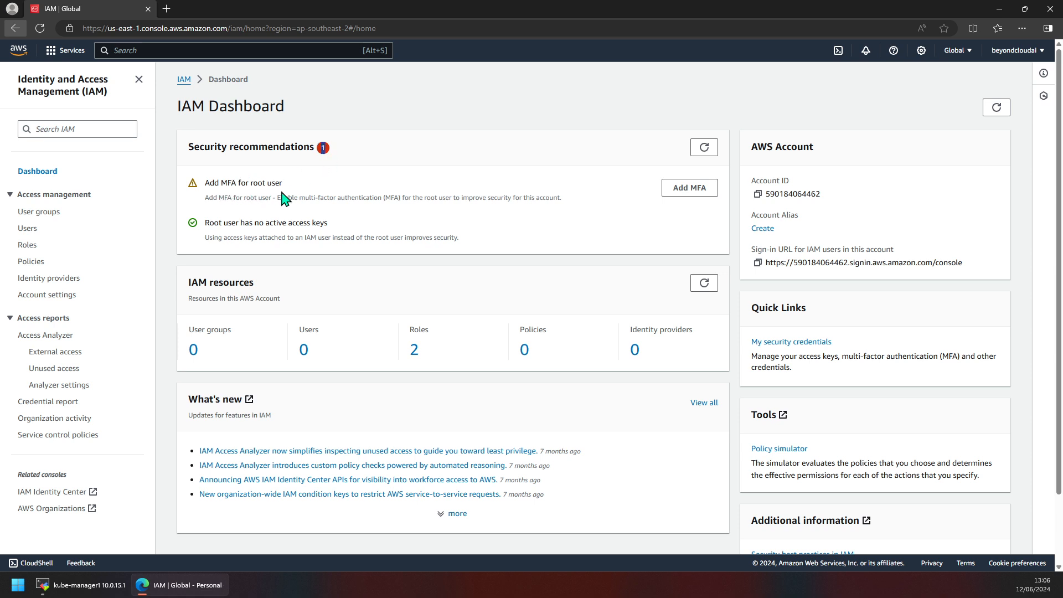
drag(285, 185, 206, 184)
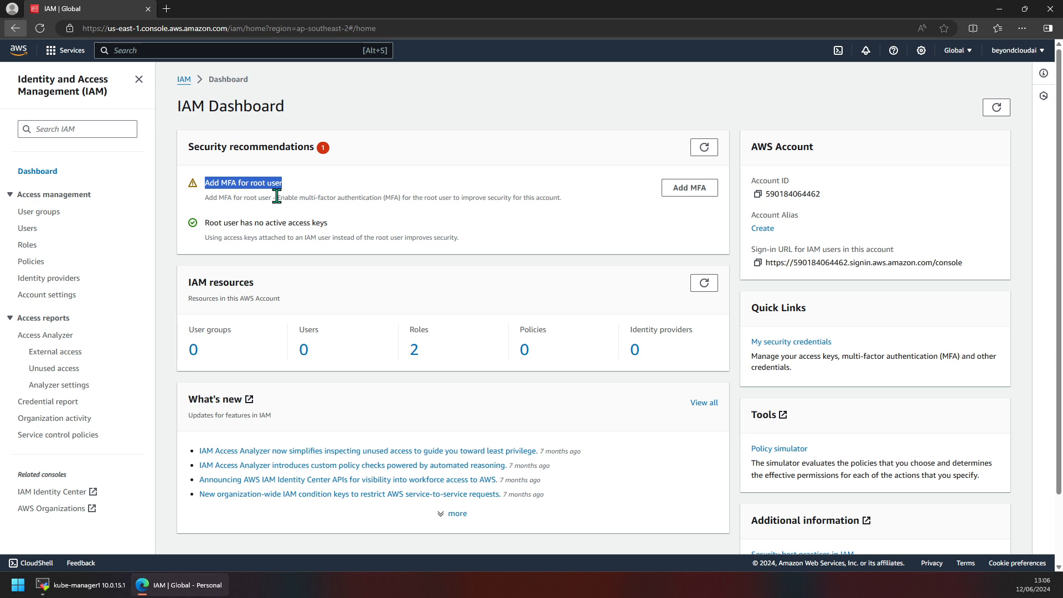
triple_click(513, 201)
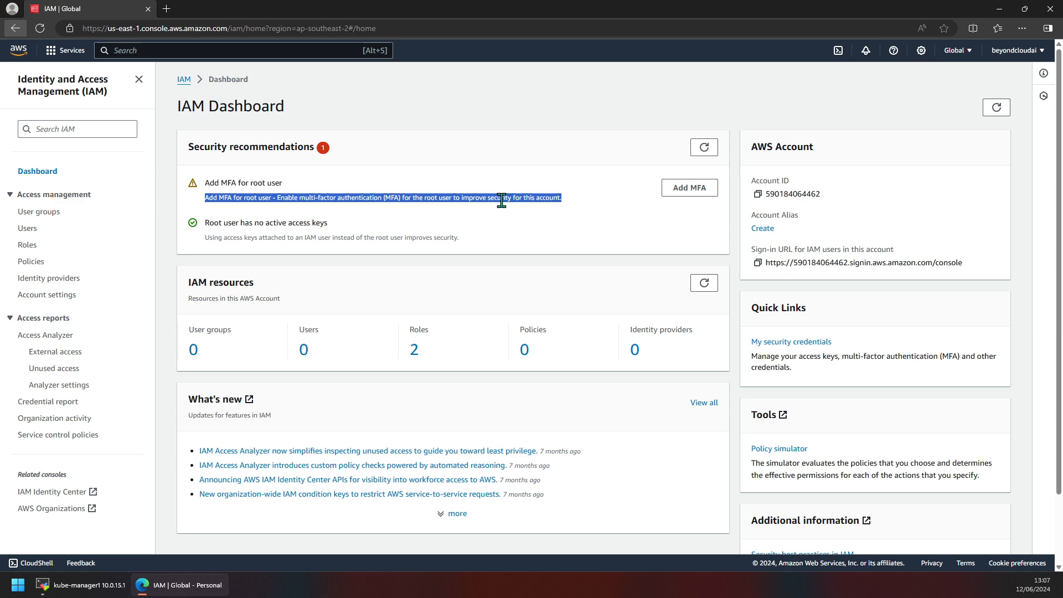
Copy the account's sign-in URL for IAM users.
triple_click(842, 264)
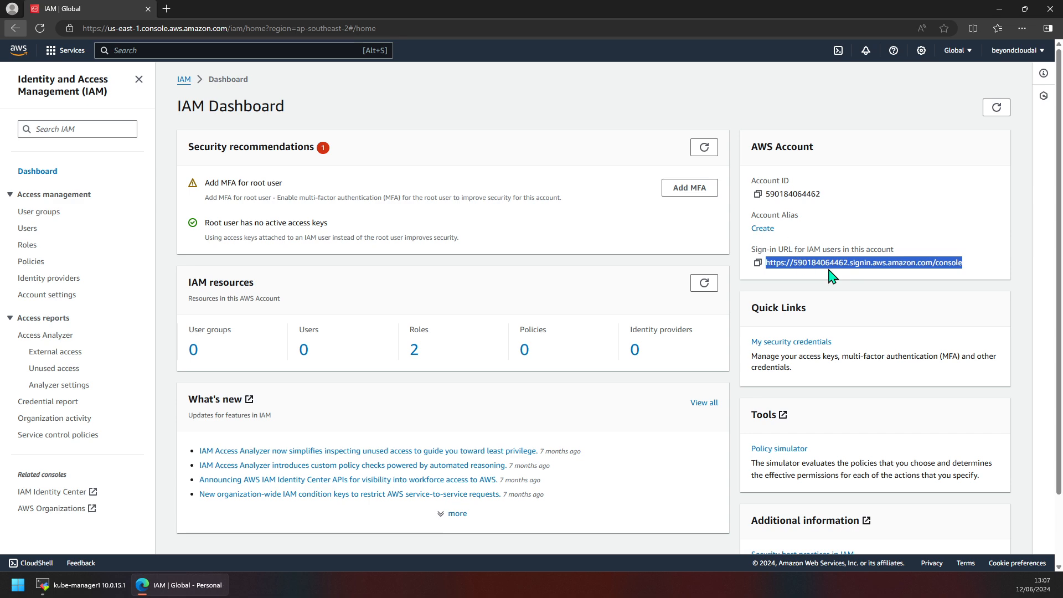
triple_click(802, 262)
click(757, 263)
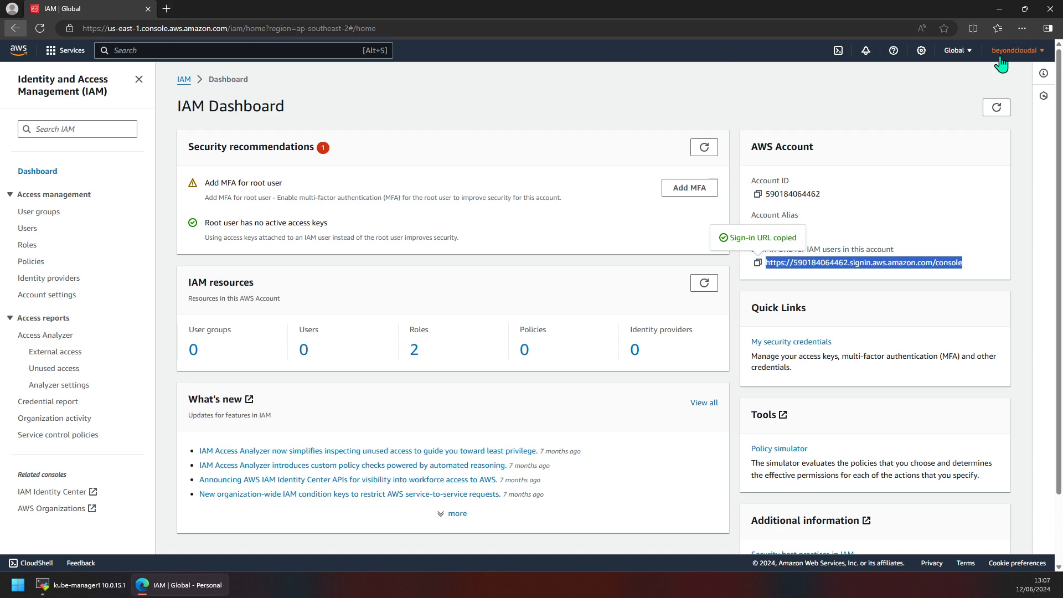
Open a new InPrivate window and load the copied IAM user sign-in URL.
click(1022, 28)
click(949, 79)
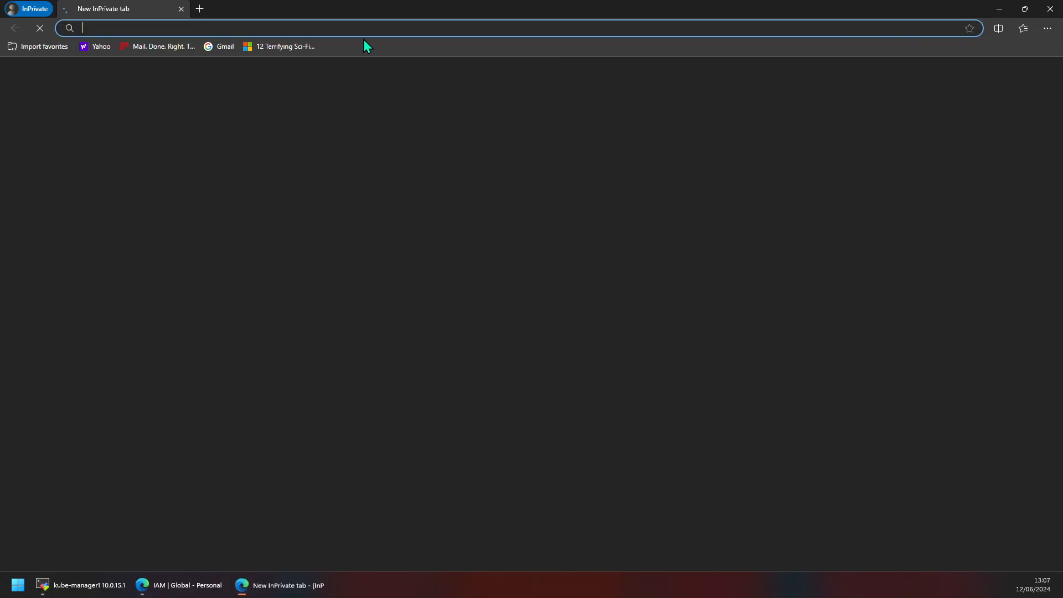
key(ctrl+v)
key(Return)
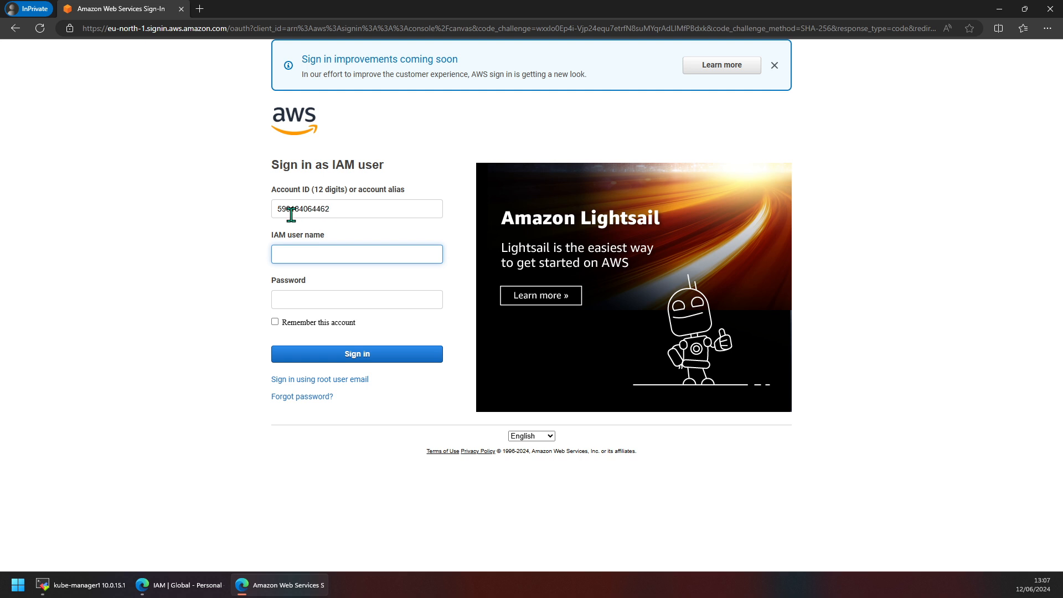
Try to sign in as an IAM user without filling in the user name and password.
click(293, 253)
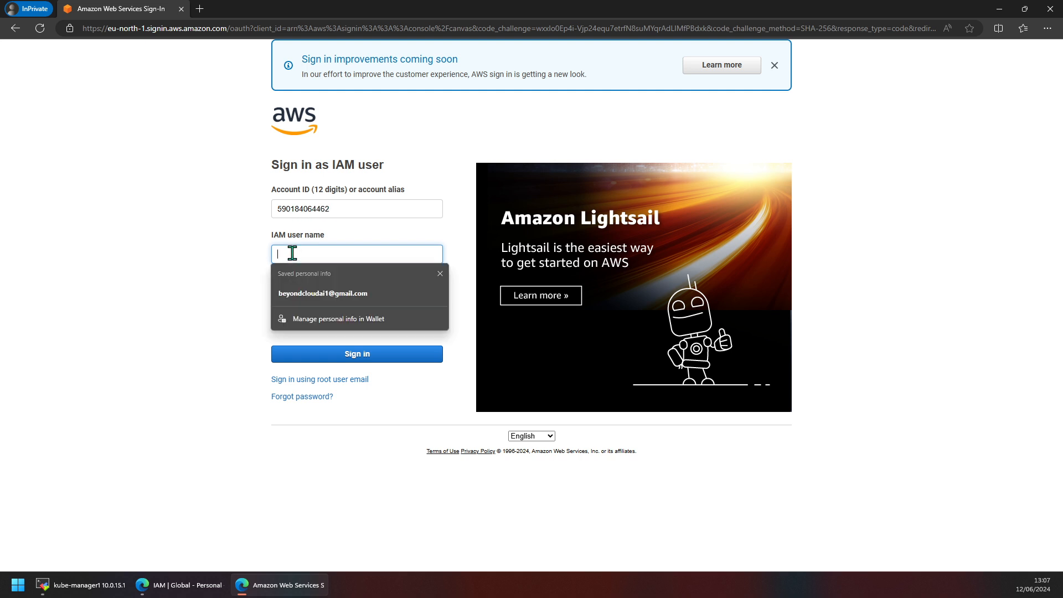
click(244, 256)
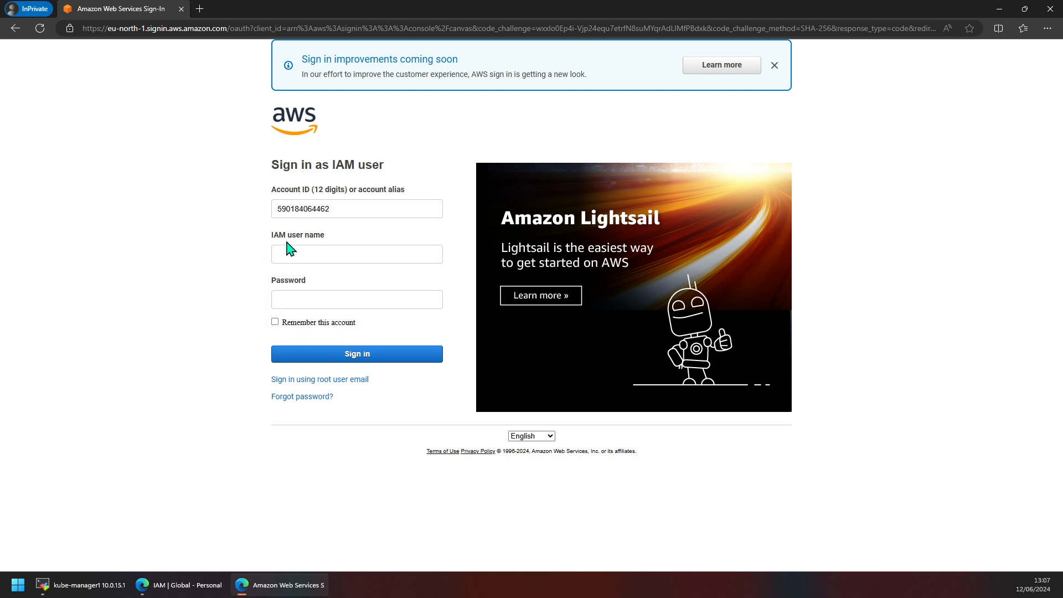
click(293, 296)
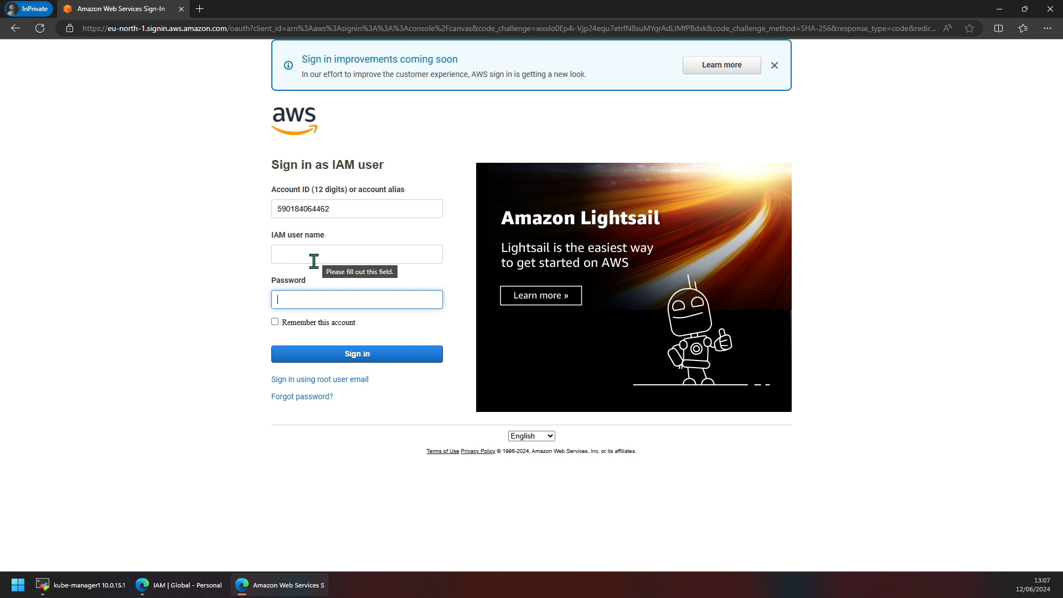
click(281, 250)
click(244, 265)
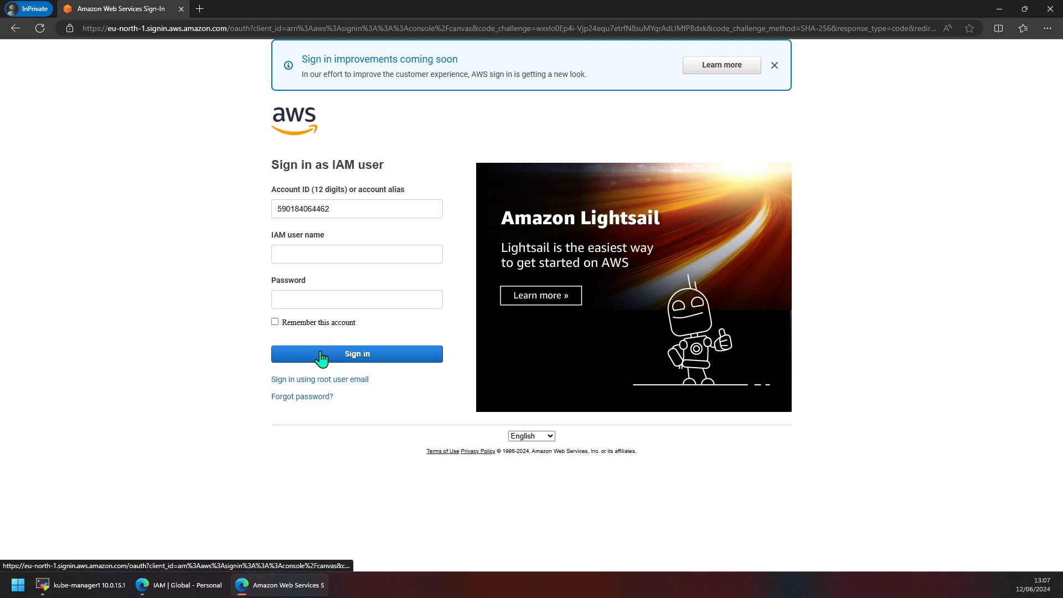
Close the InPrivate IAM user sign-in window and return to the IAM dashboard.
double_click(317, 211)
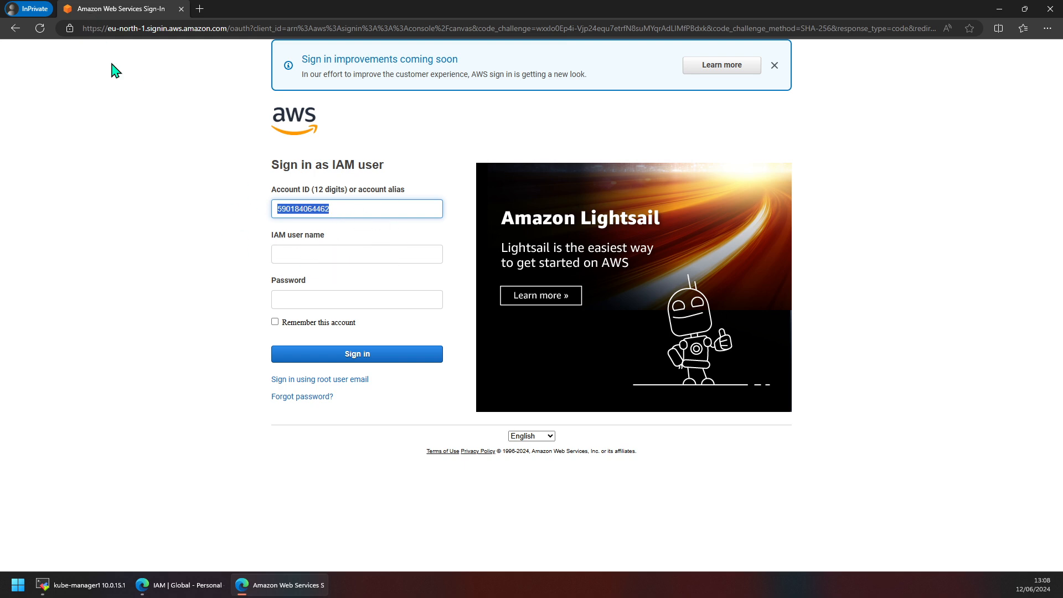
click(1050, 8)
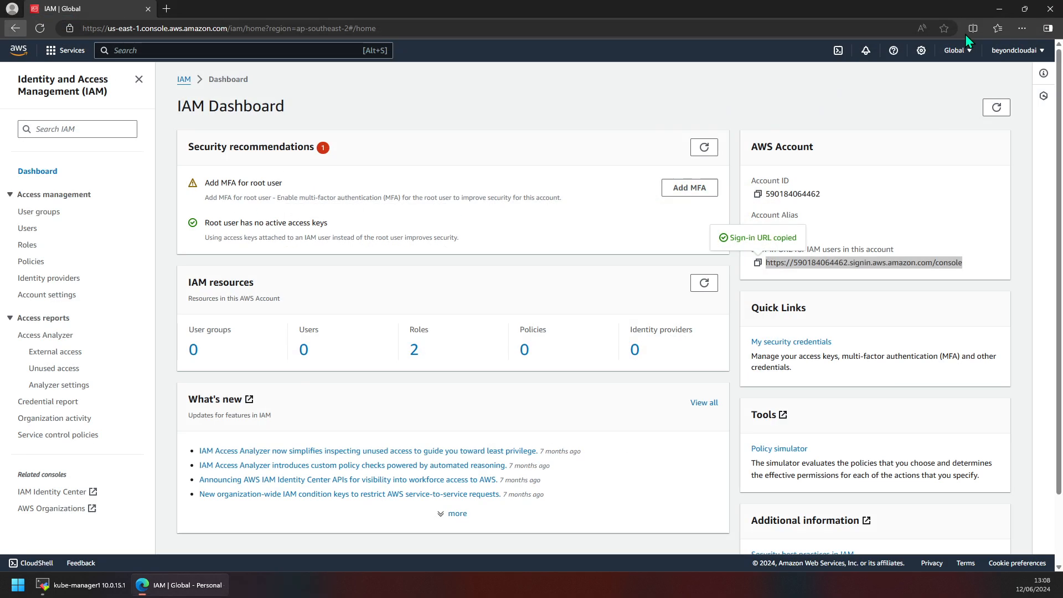
Start adding MFA for the root user from the dashboard's security recommendations.
triple_click(770, 263)
triple_click(784, 264)
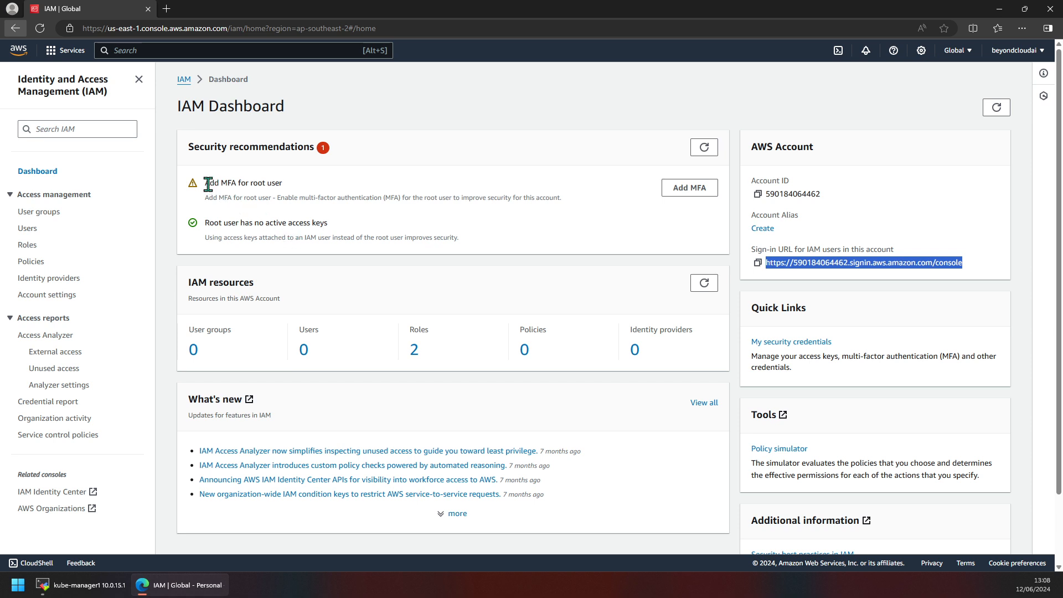
drag(204, 182, 281, 184)
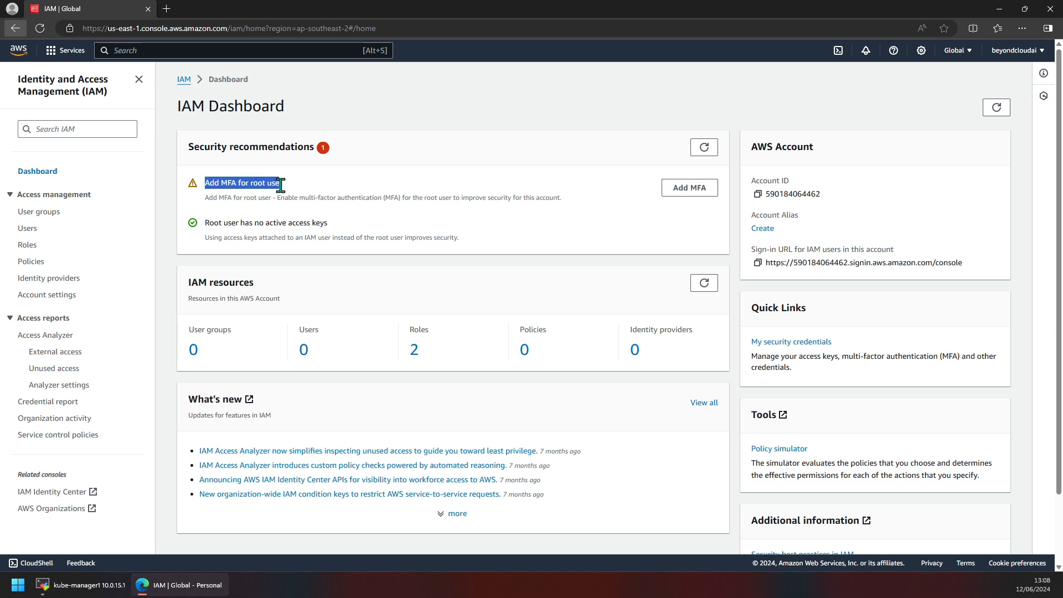
click(689, 188)
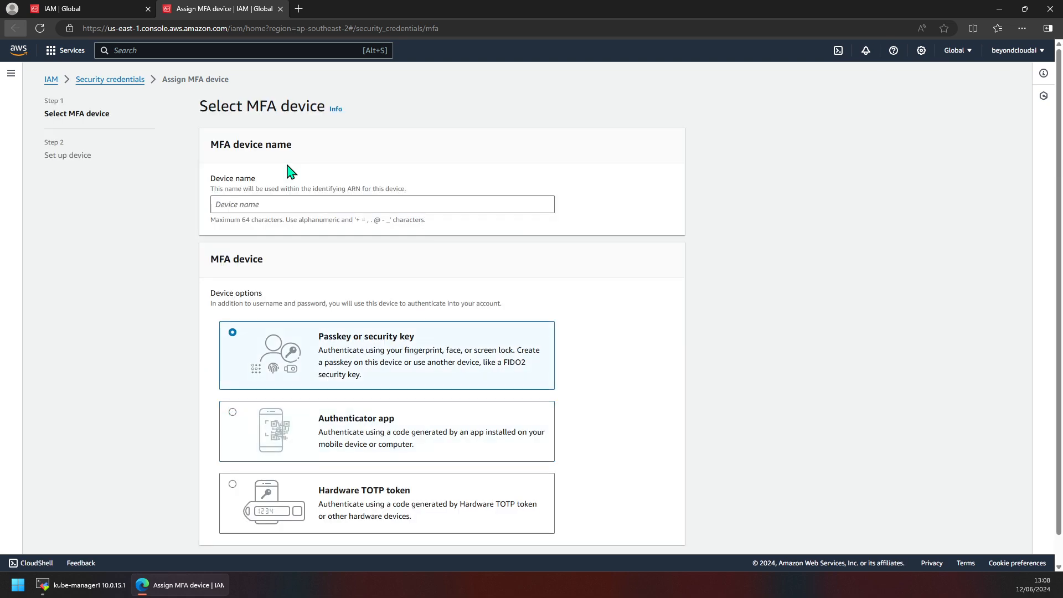
Name the MFA device root_user_mfa.
click(284, 204)
text(root_user_mfa)
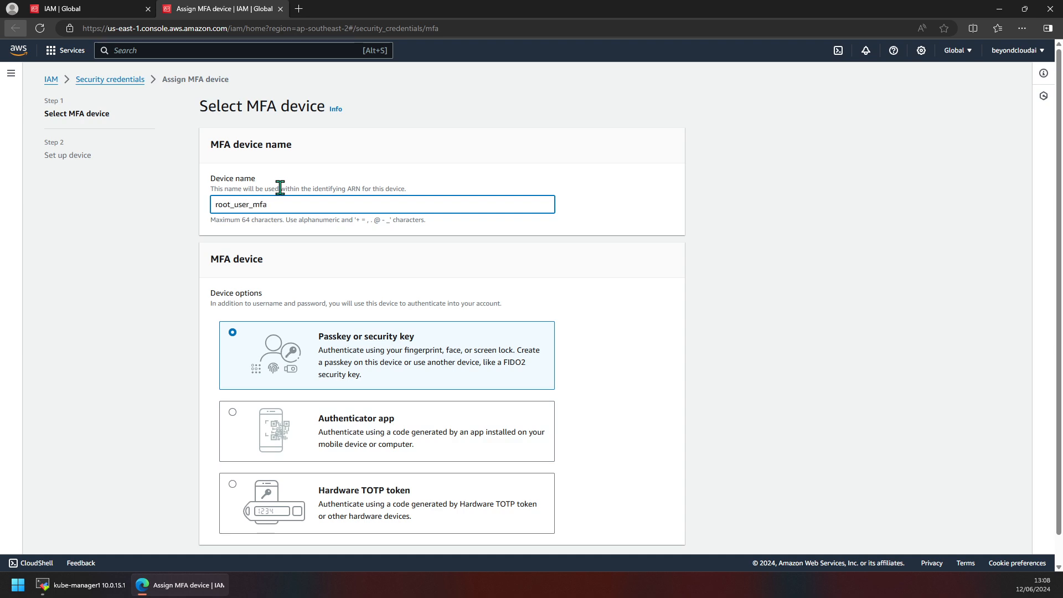
click(433, 234)
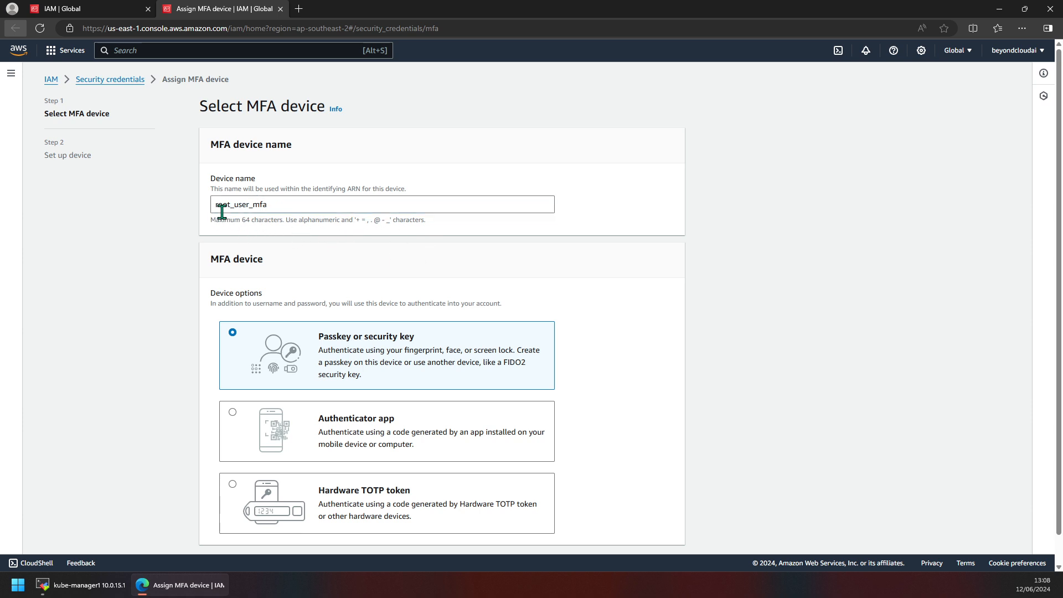
Choose Authenticator app as the MFA device type and continue to device setup.
scroll(331, 268, down, 1)
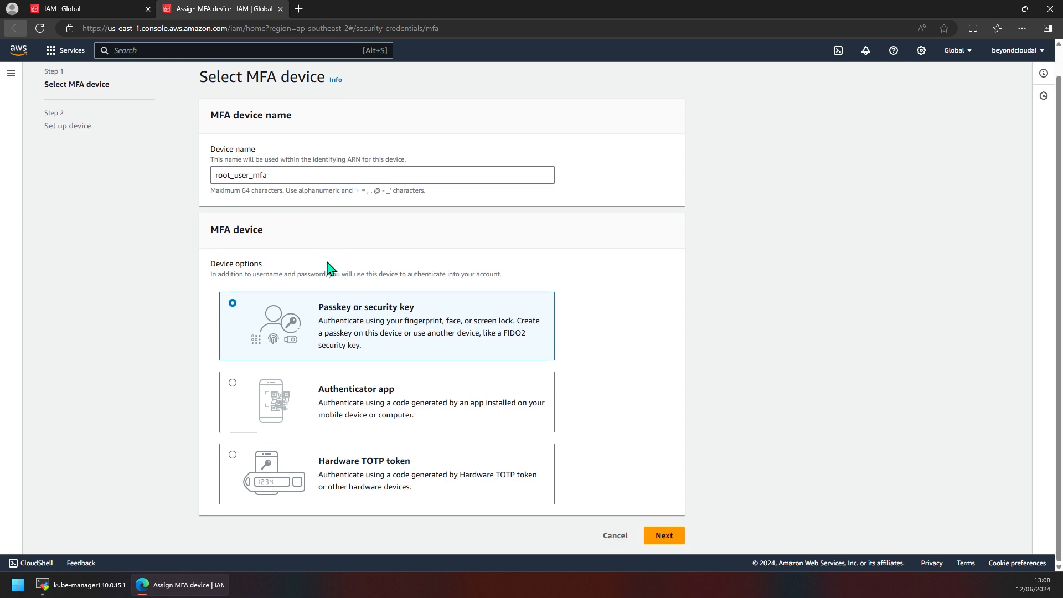
click(332, 400)
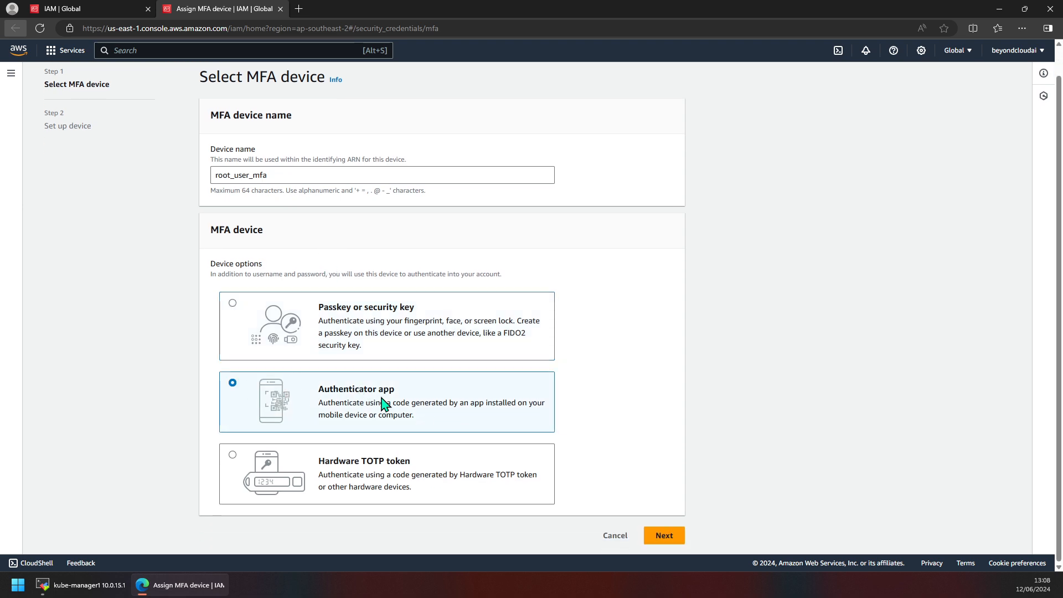
click(664, 534)
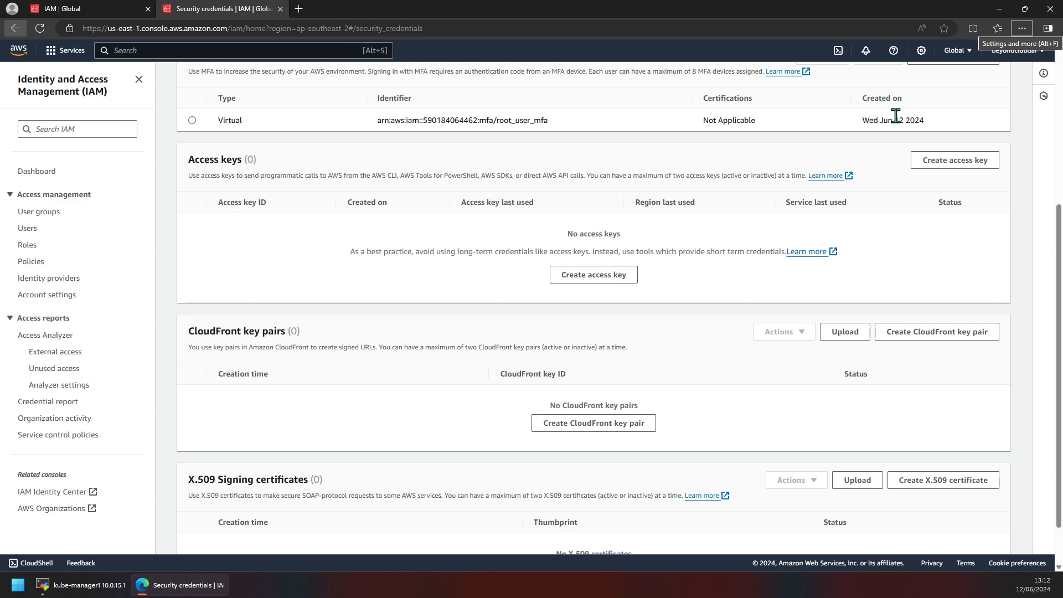
Review the newly assigned virtual MFA device in the root user's security credentials.
drag(893, 114, 964, 118)
scroll(389, 324, down, 1)
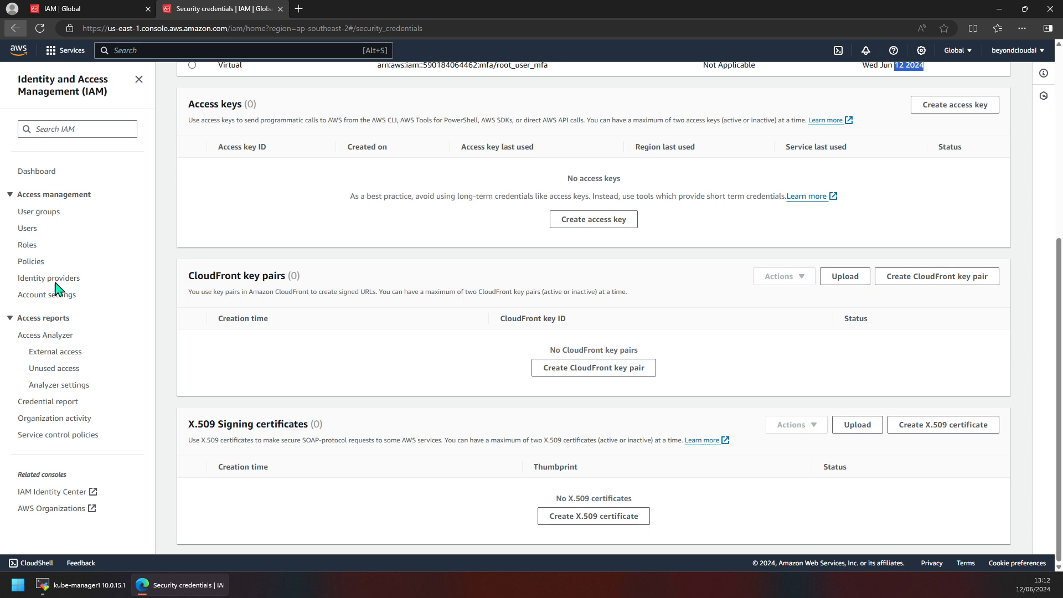
scroll(375, 332, up, 1)
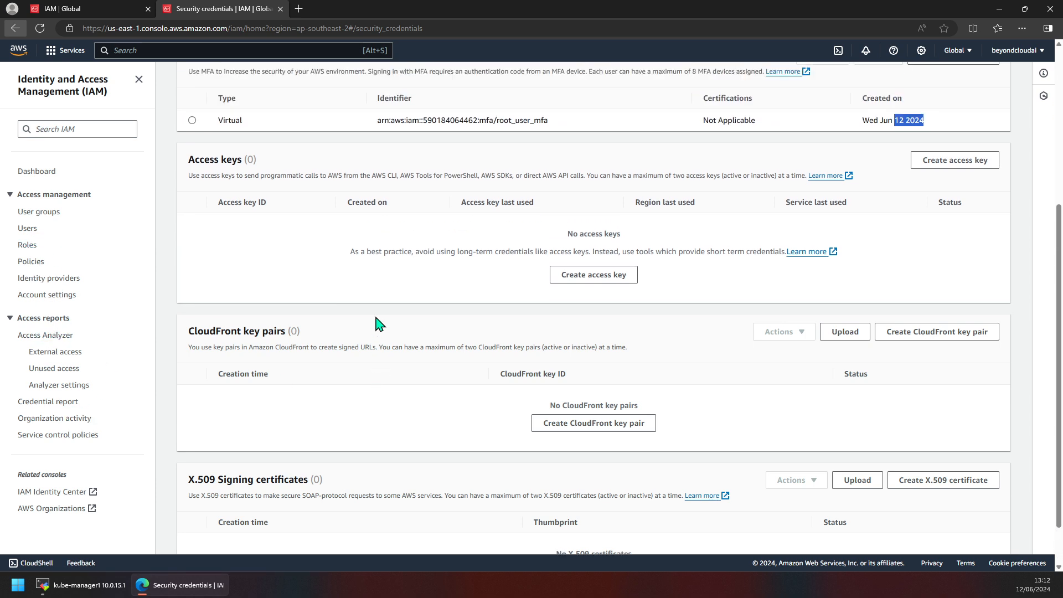
Close the security credentials tab and refresh the IAM dashboard's security recommendations.
middle_click(233, 14)
click(40, 28)
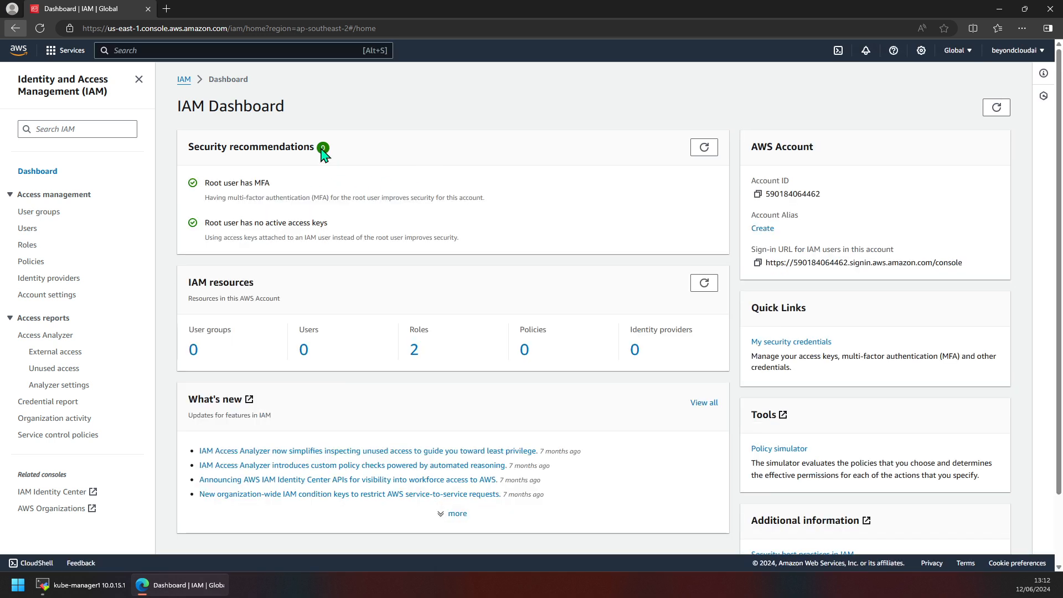
click(308, 351)
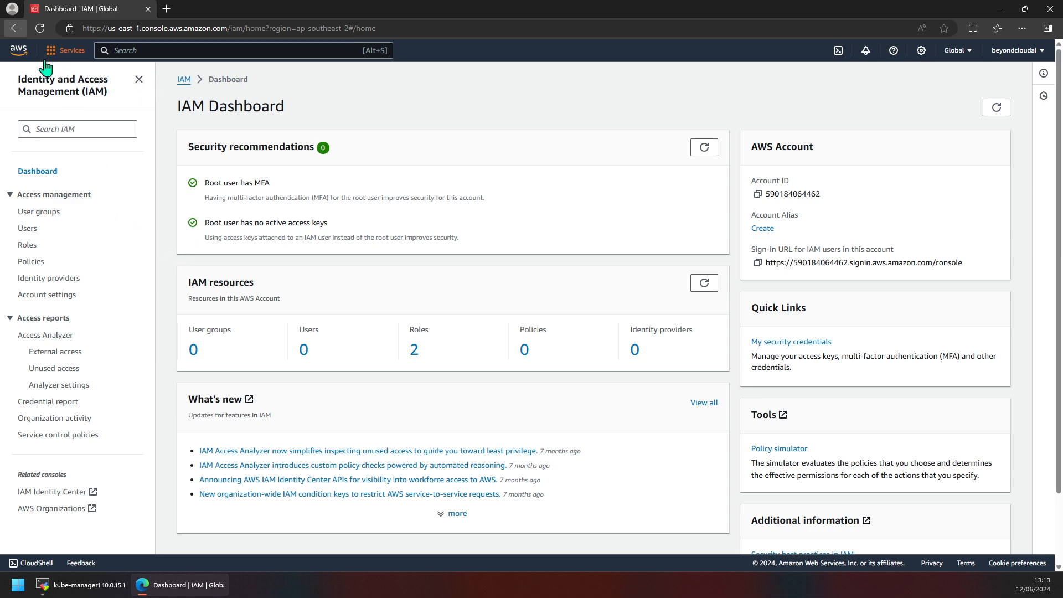
Open the account settings page from the account menu.
click(1015, 50)
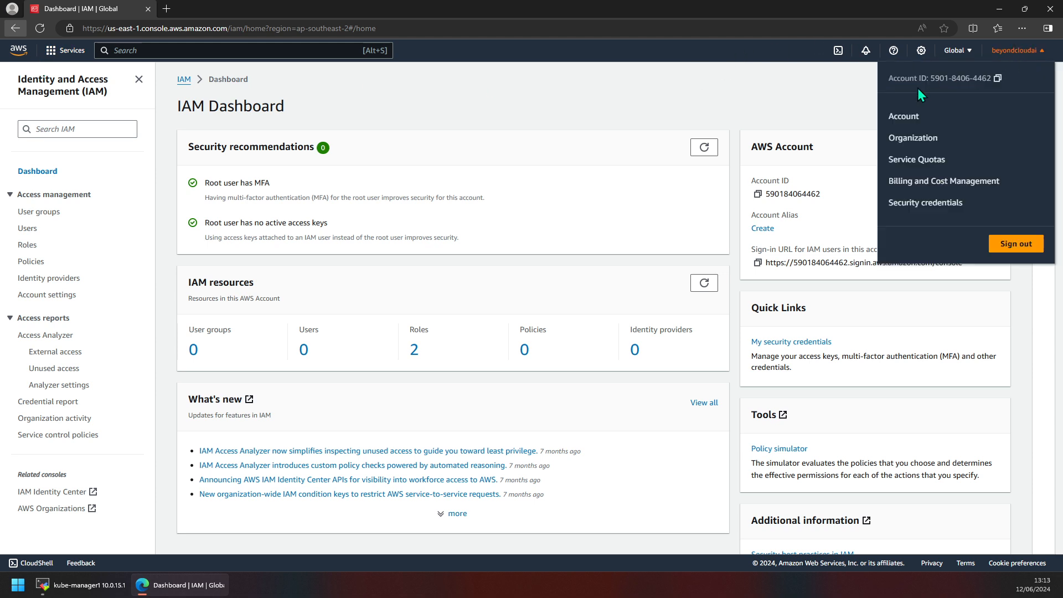
click(893, 117)
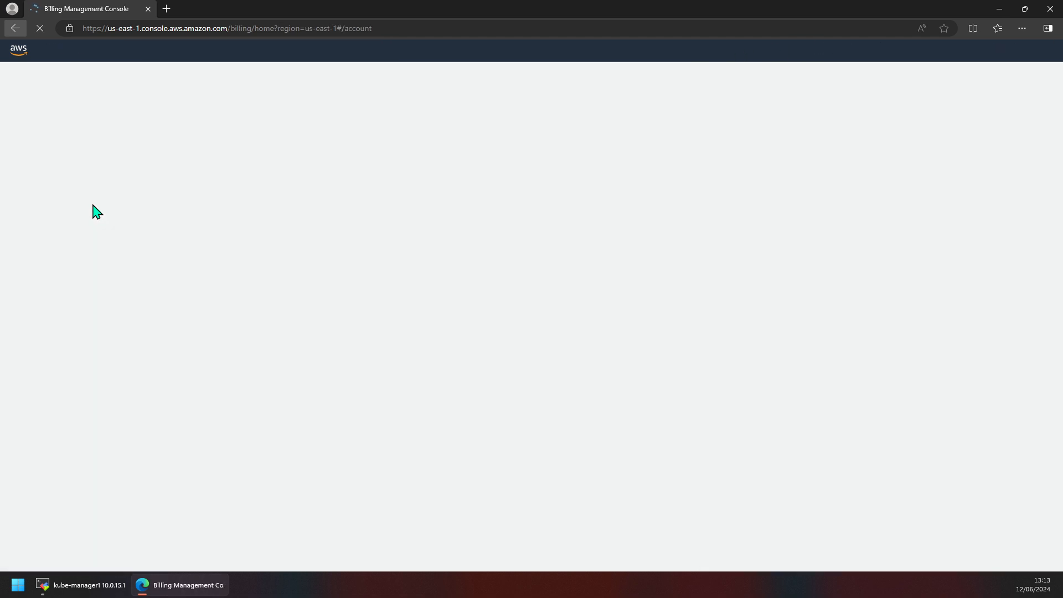
scroll(70, 333, down, 3)
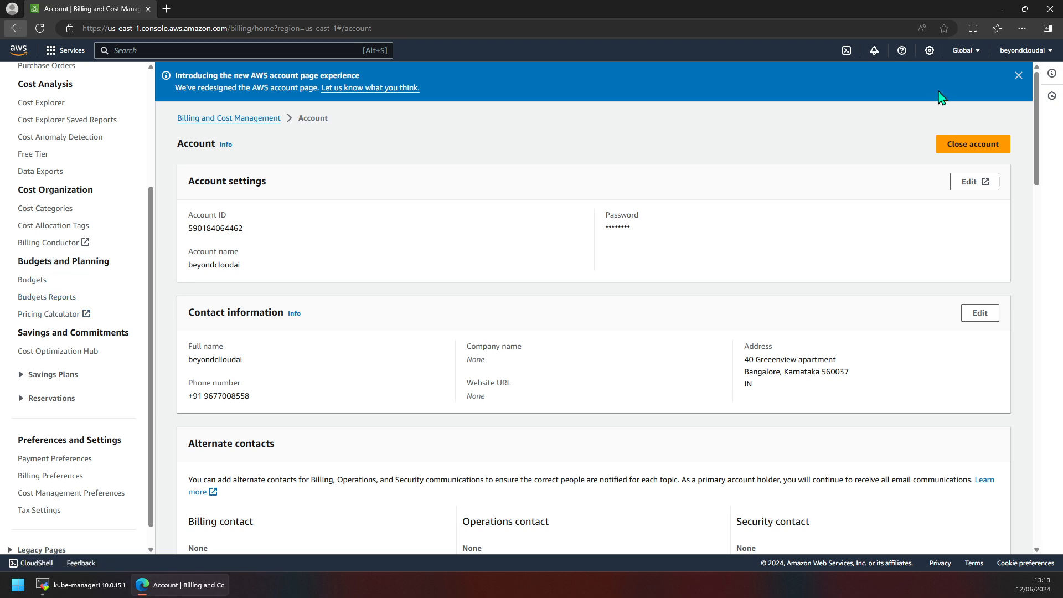
Open Billing and Cost Management from the account menu and dismiss its announcement banner.
click(1022, 50)
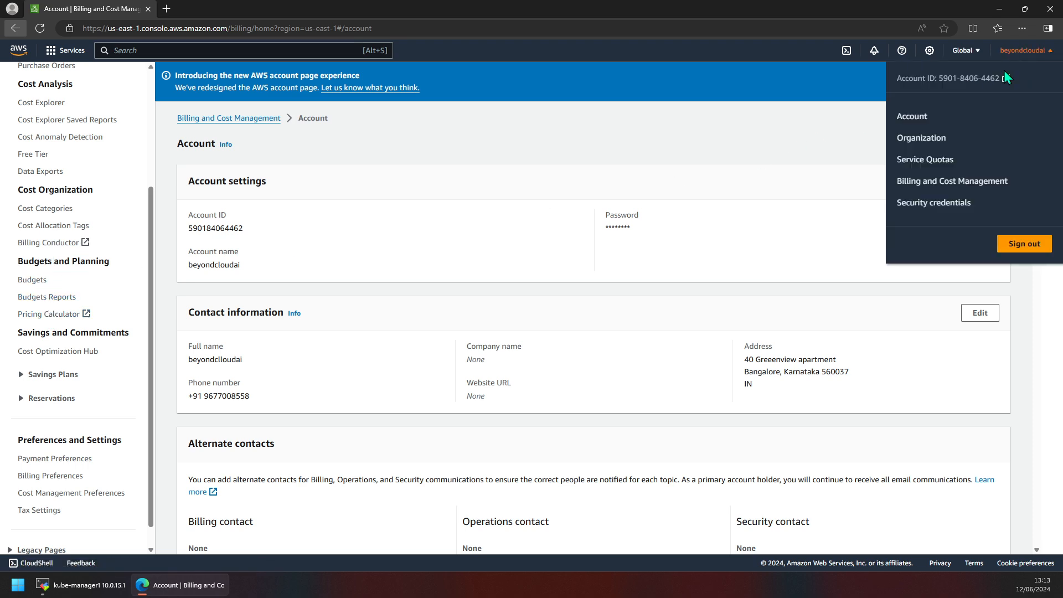
click(914, 186)
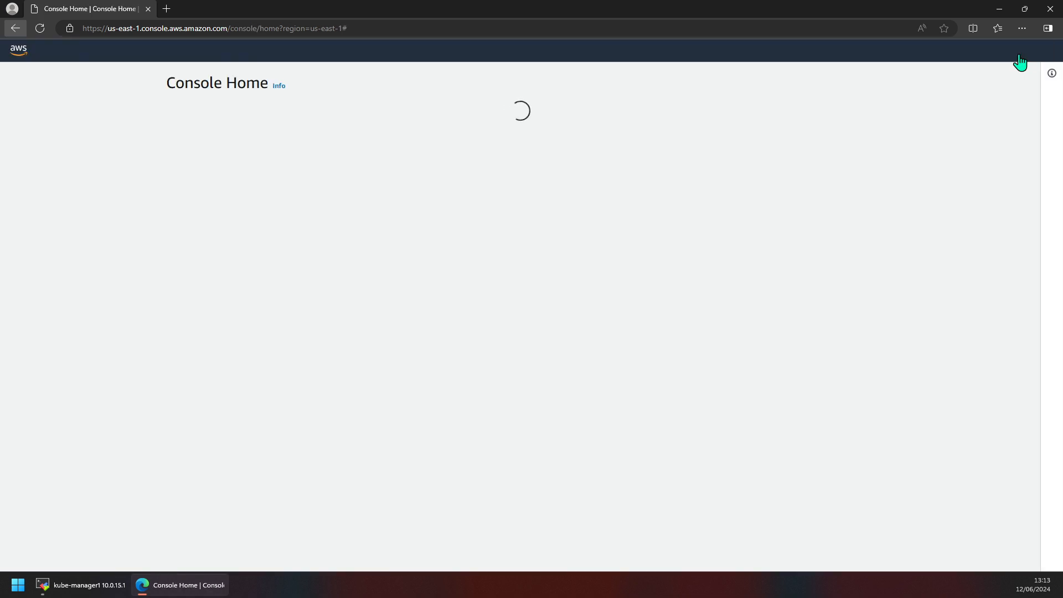
click(1020, 50)
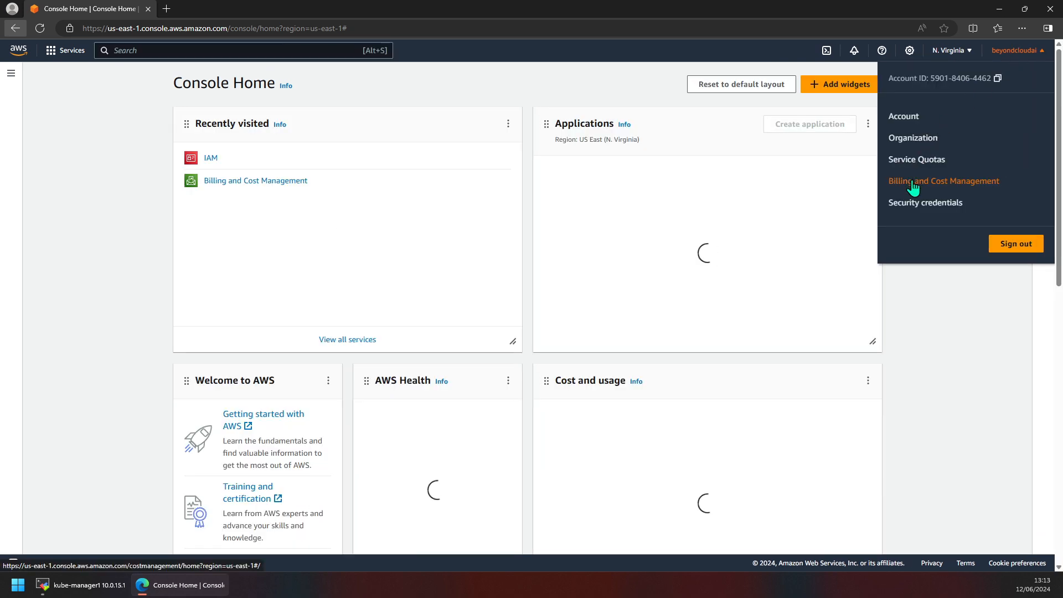
click(938, 186)
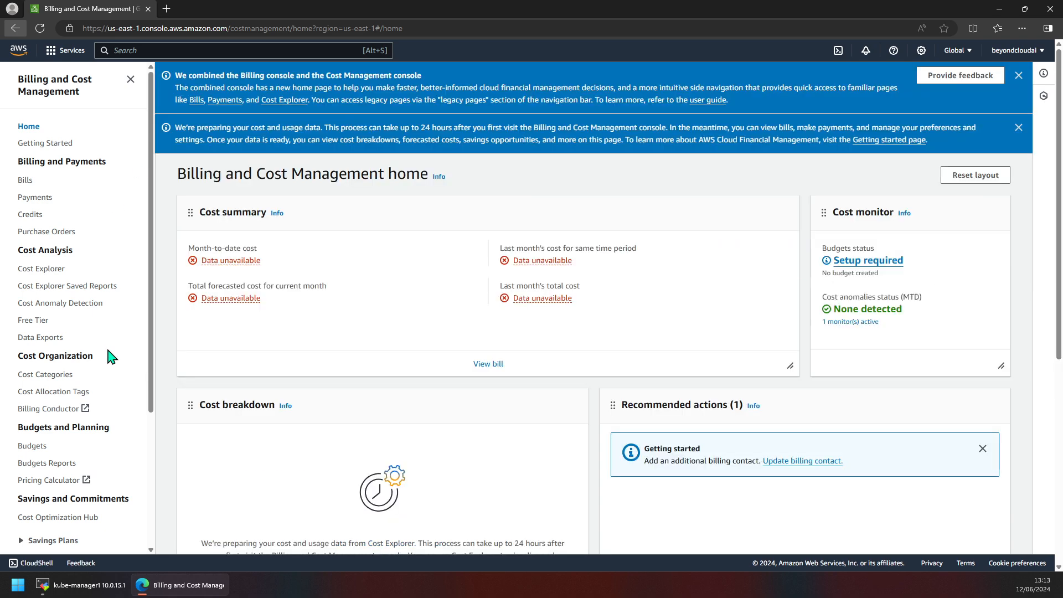
click(1019, 76)
click(1018, 77)
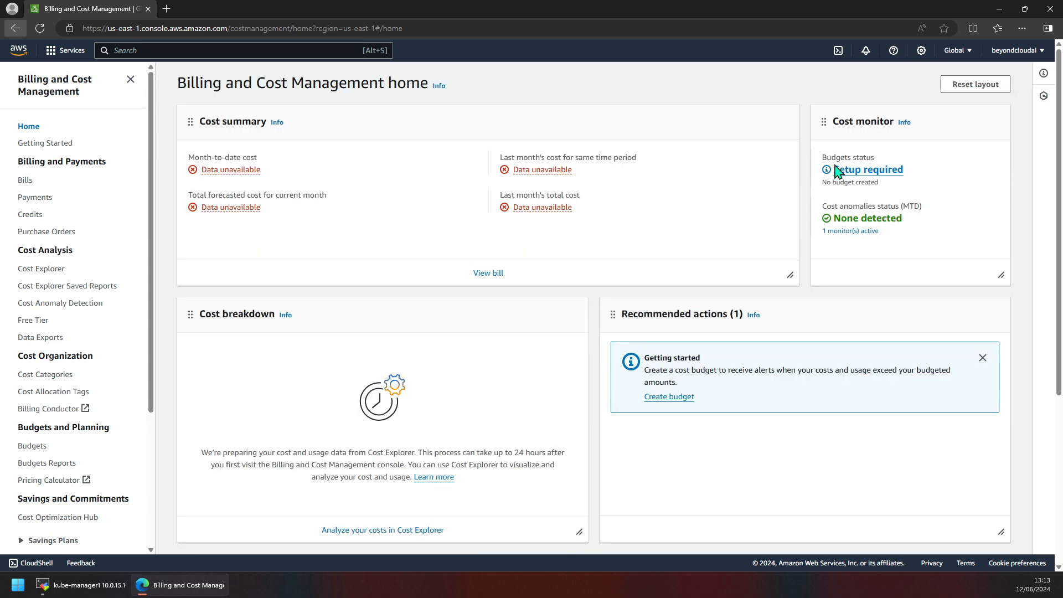
Open AWS Budgets and read through its overview page.
scroll(77, 312, down, 3)
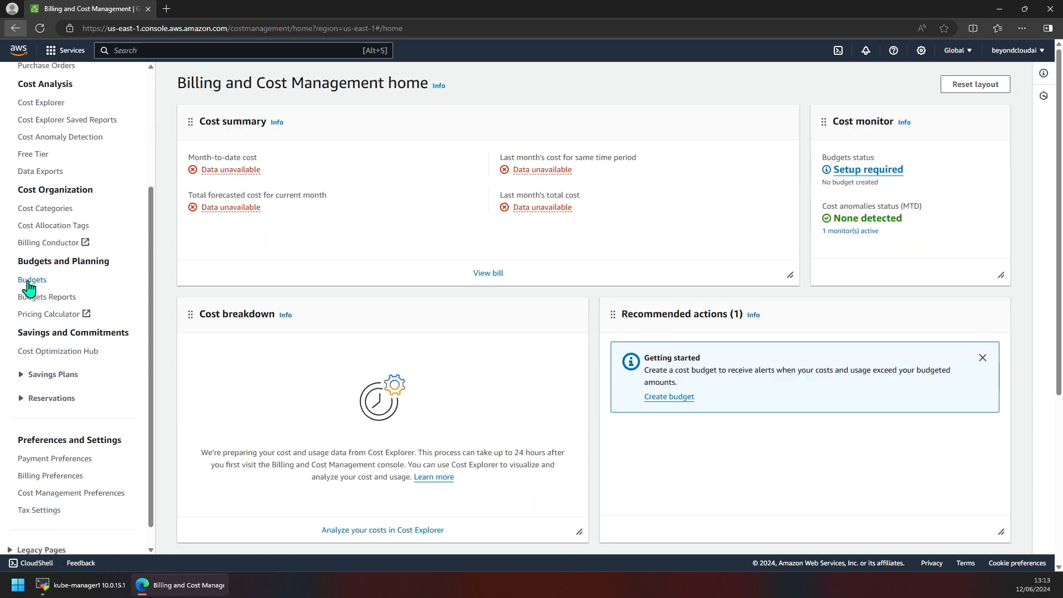
click(28, 281)
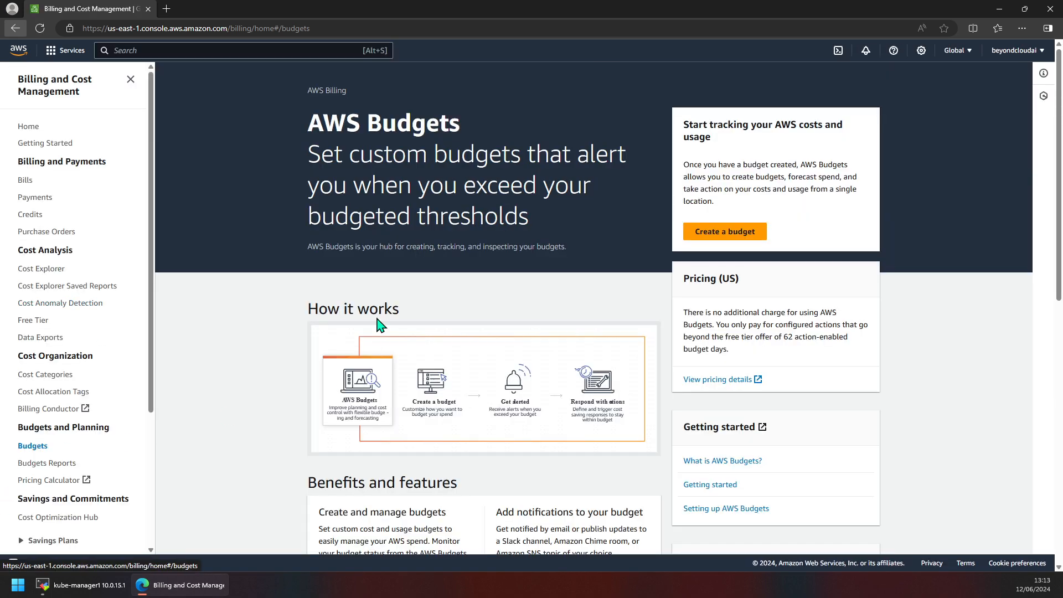
scroll(407, 328, down, 2)
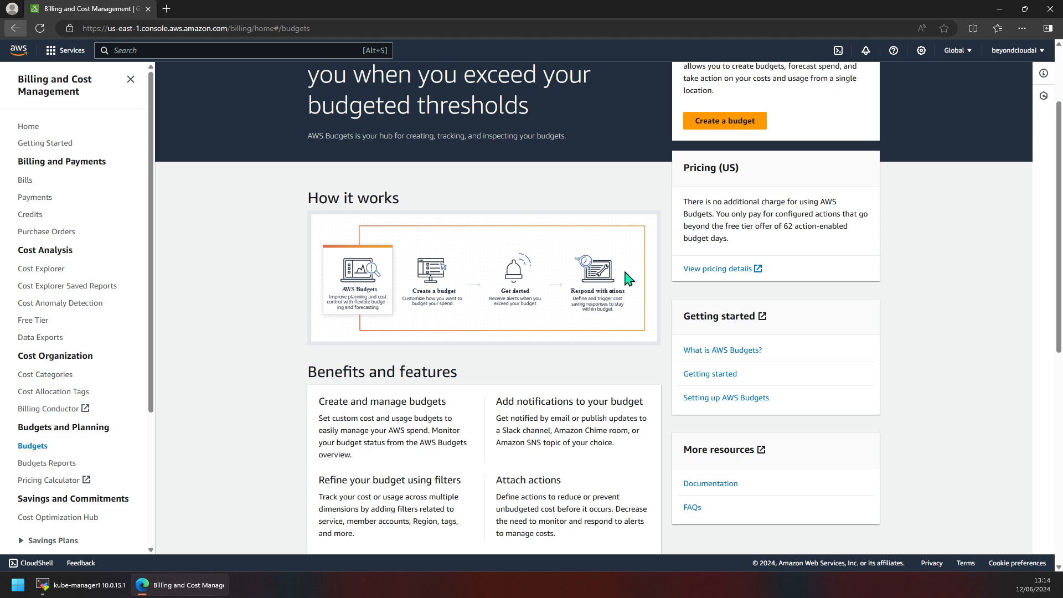
scroll(615, 286, up, 1)
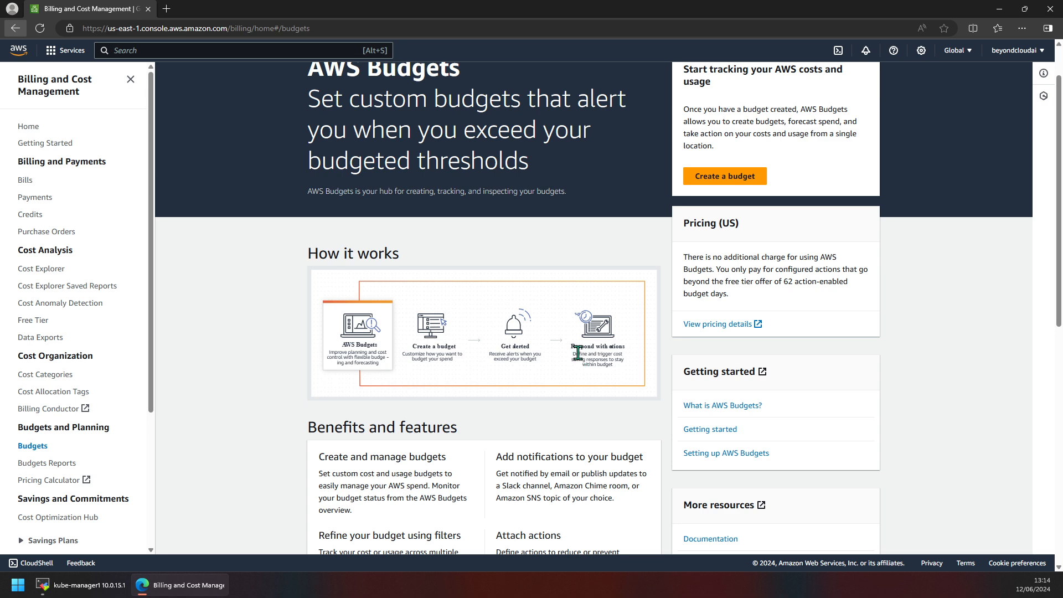
scroll(574, 349, up, 1)
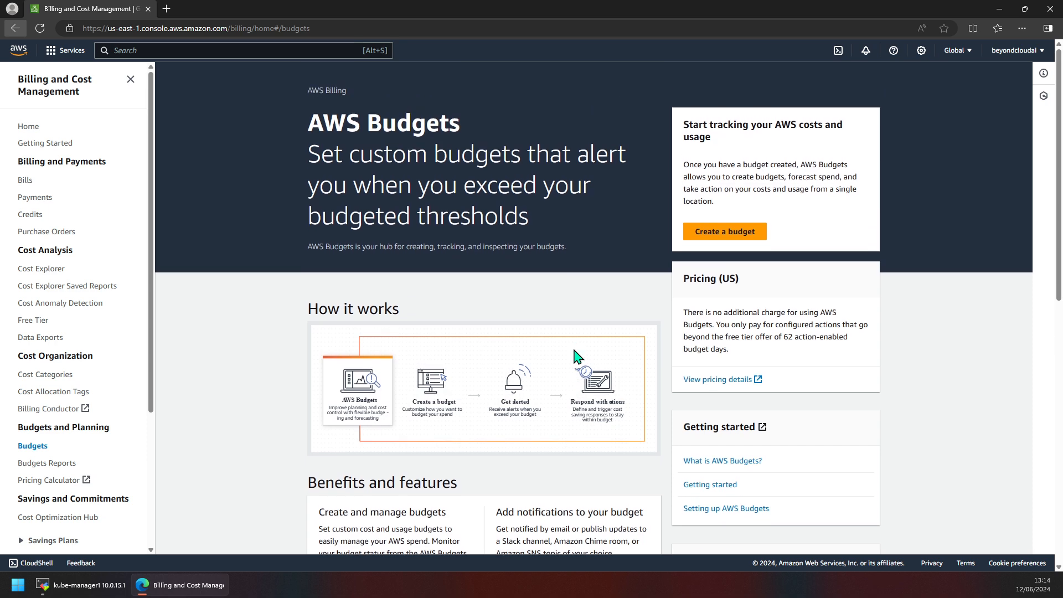
scroll(575, 356, down, 1)
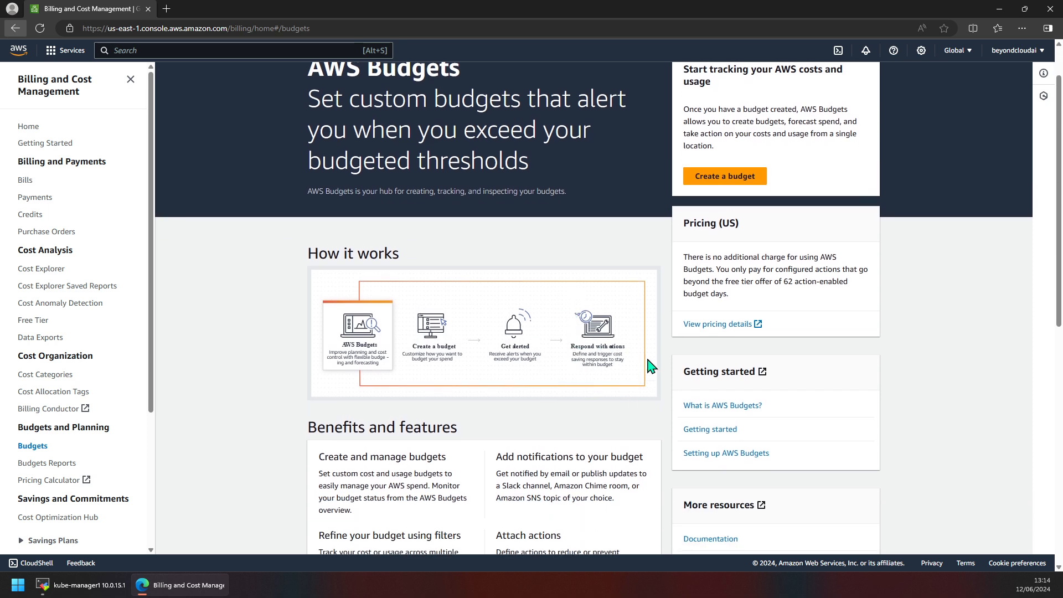
scroll(613, 346, down, 8)
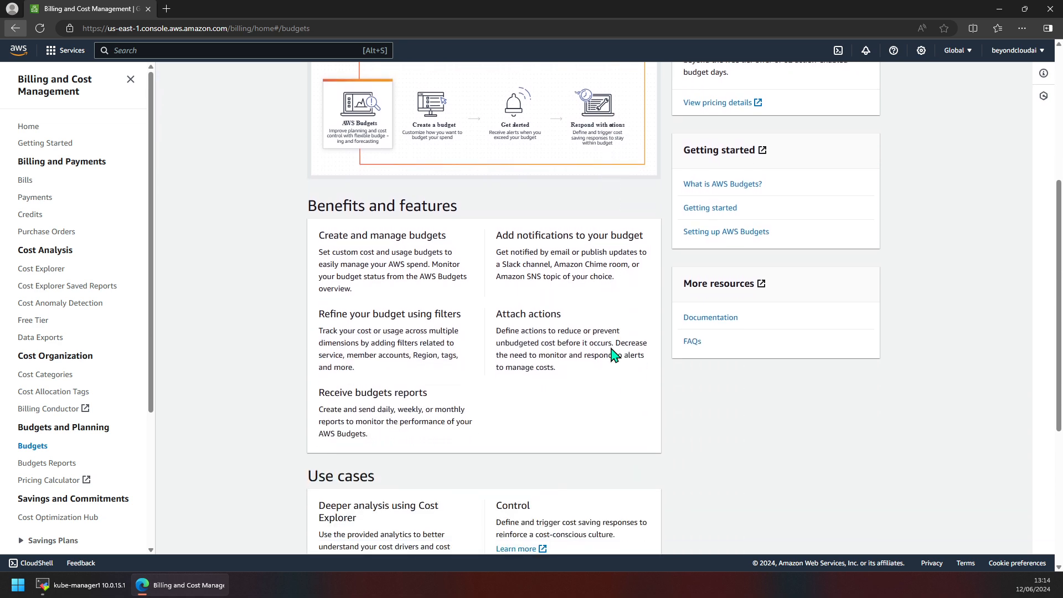
scroll(603, 357, up, 10)
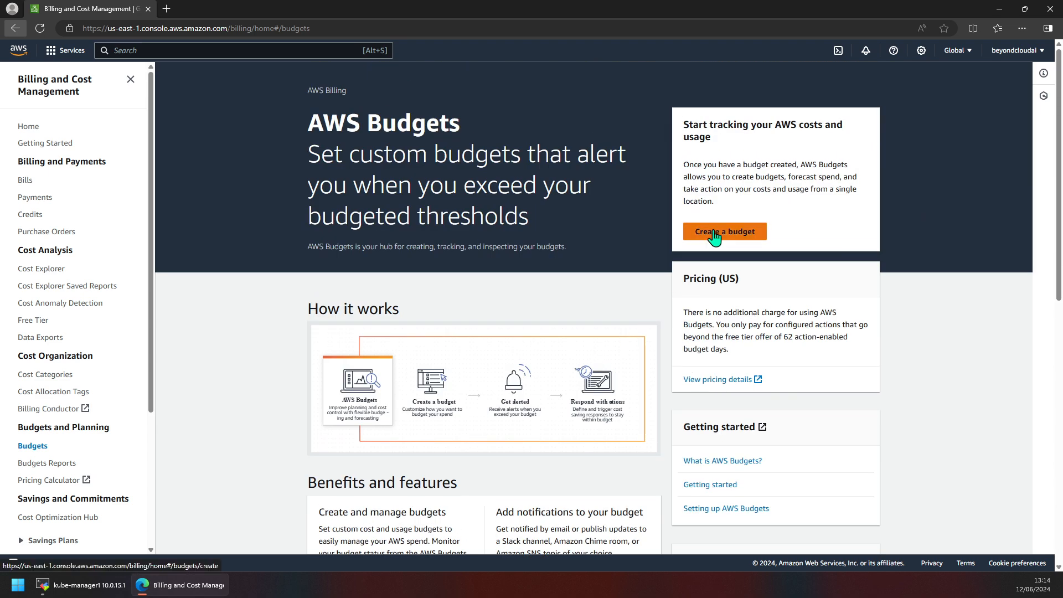
Start creating a budget using the Monthly cost budget template.
click(714, 235)
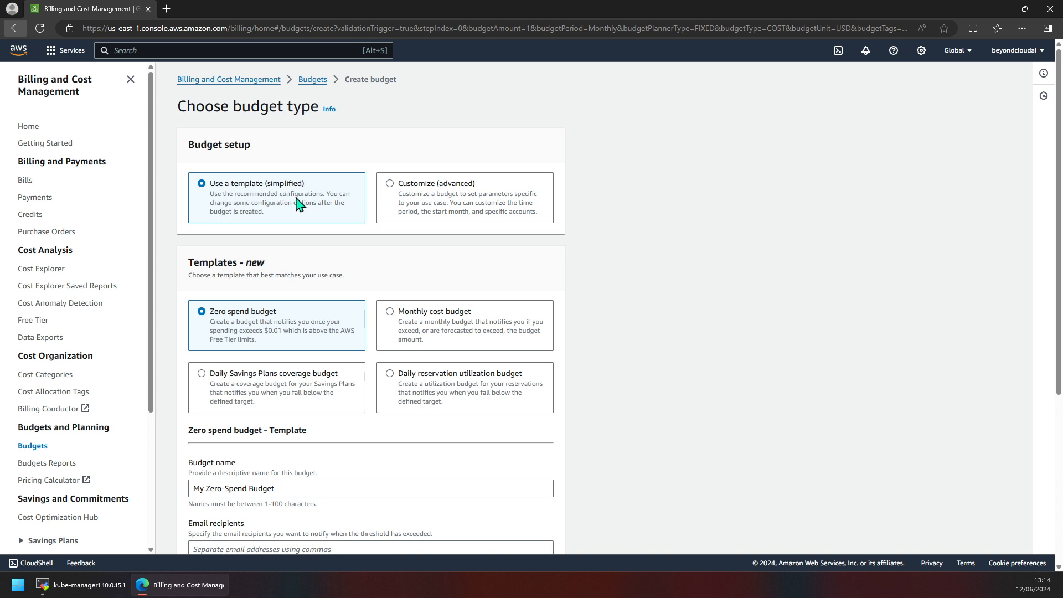
scroll(286, 296, down, 1)
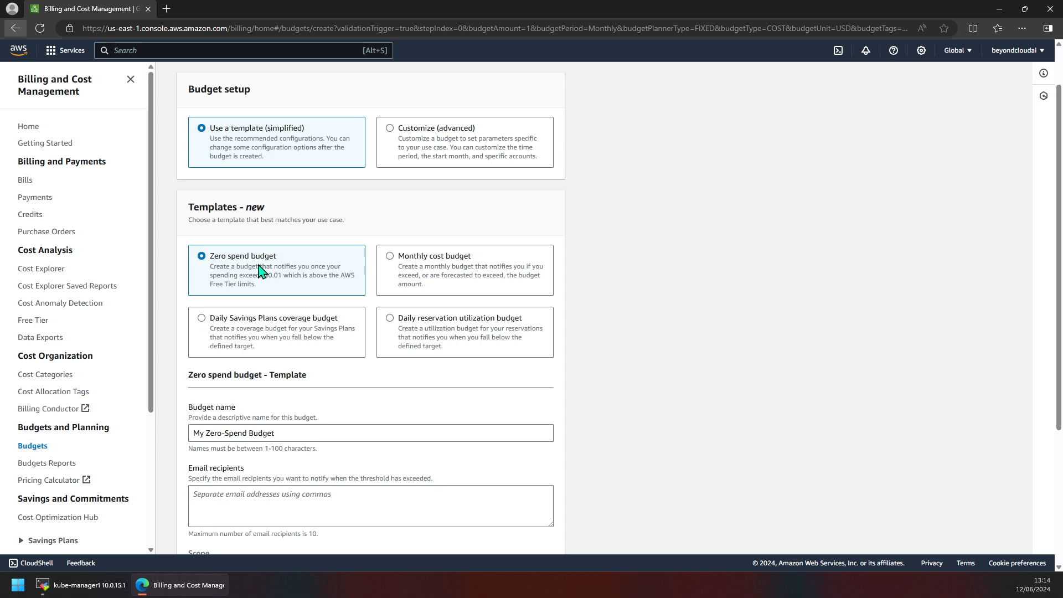
click(412, 275)
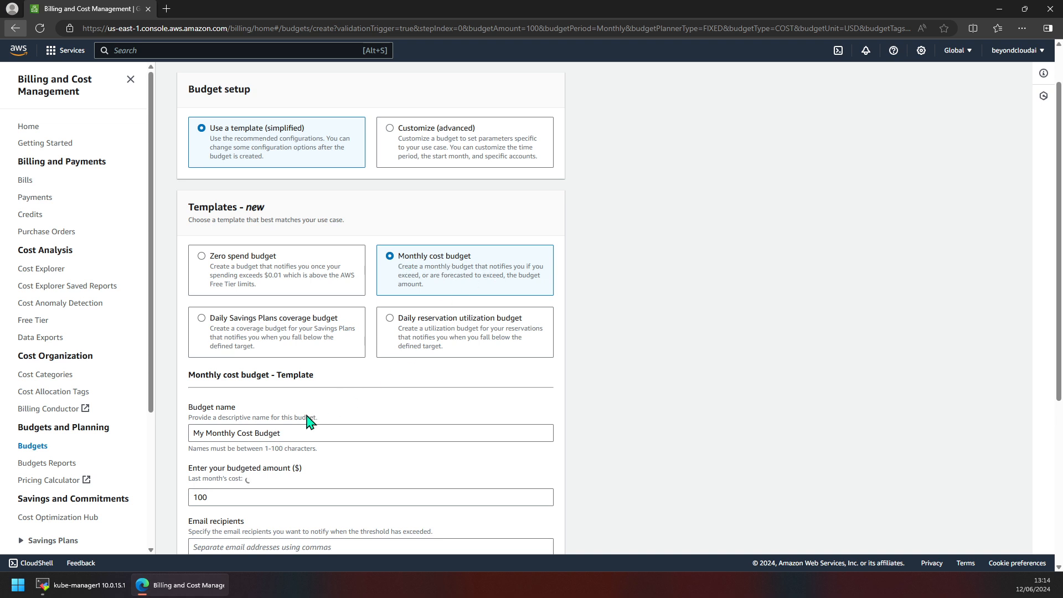
Set the budgeted amount to 20 dollars.
scroll(309, 421, down, 2)
click(216, 388)
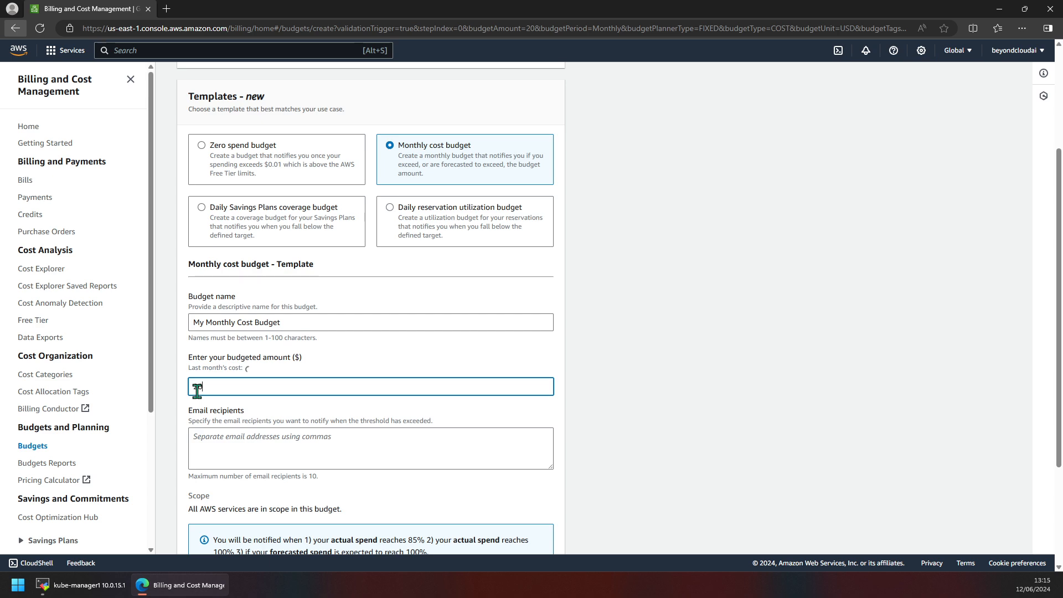
scroll(230, 394, down, 2)
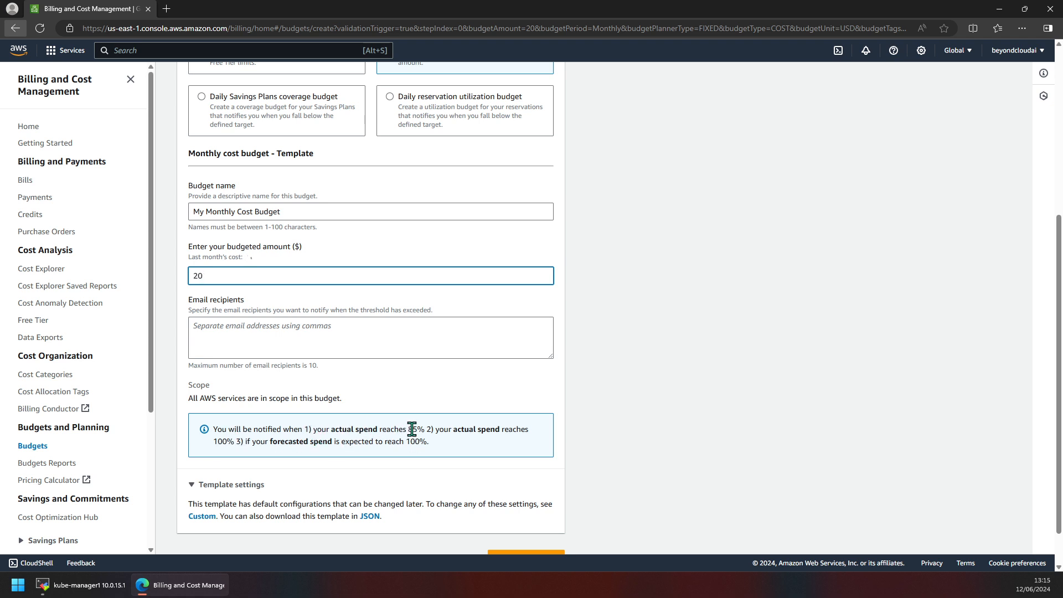
Review the template's notification thresholds and the rest of the budget form.
drag(425, 431, 359, 431)
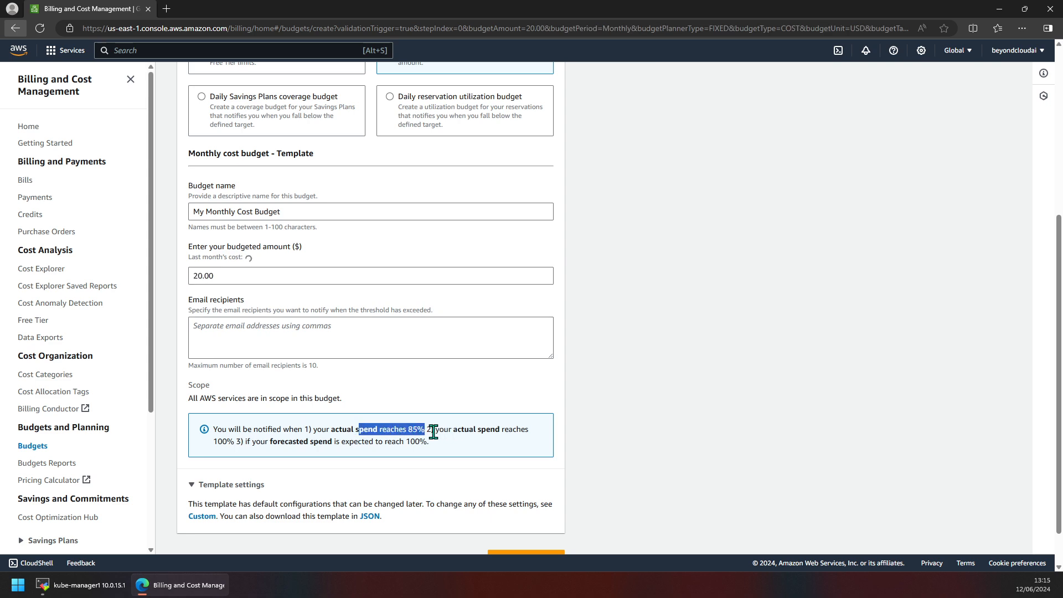
drag(432, 431, 235, 442)
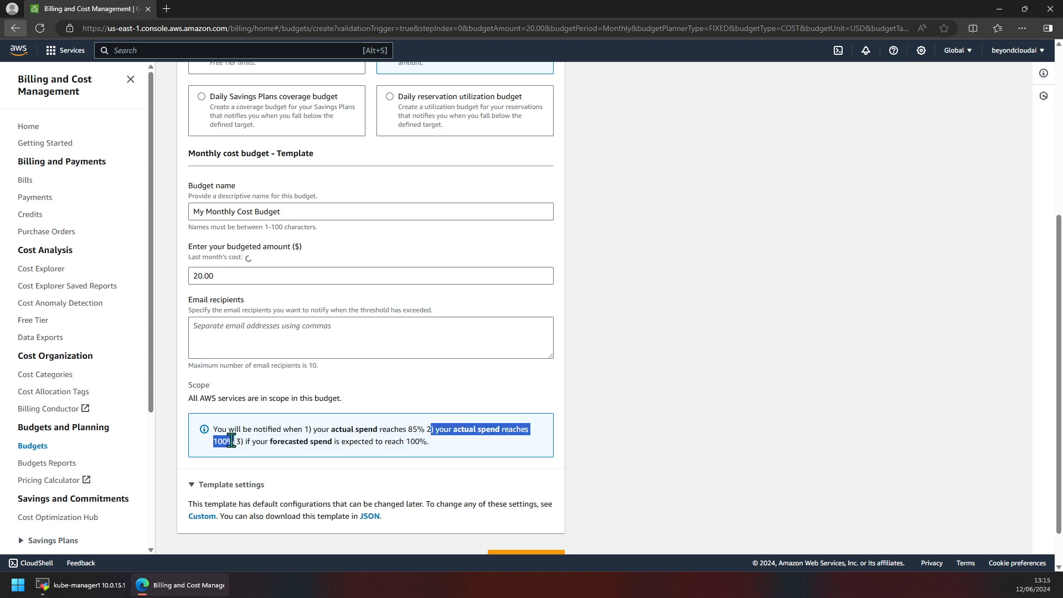
double_click(414, 429)
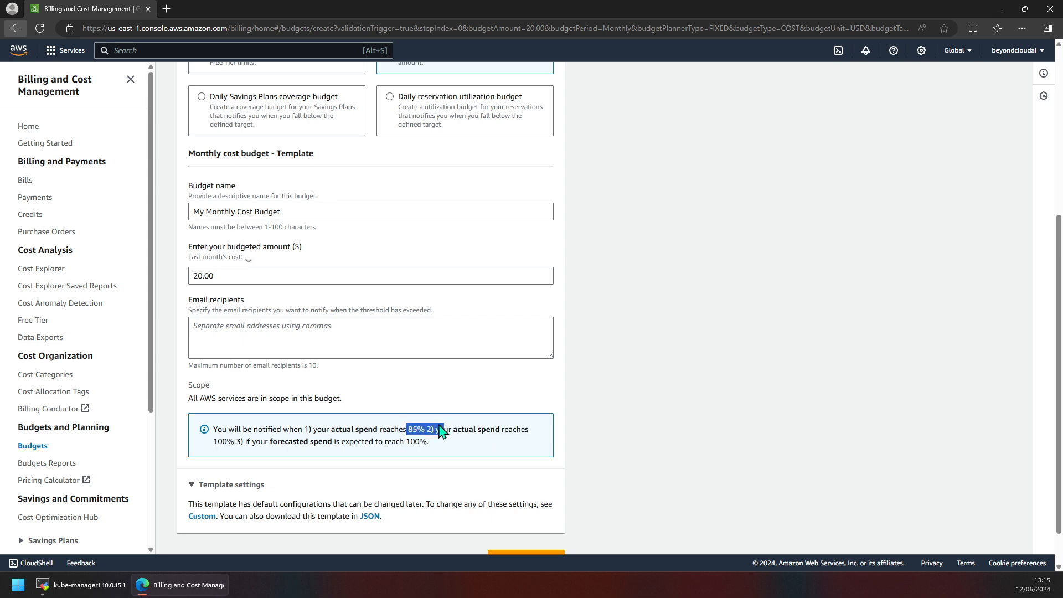
click(255, 442)
scroll(359, 380, down, 1)
scroll(373, 394, up, 1)
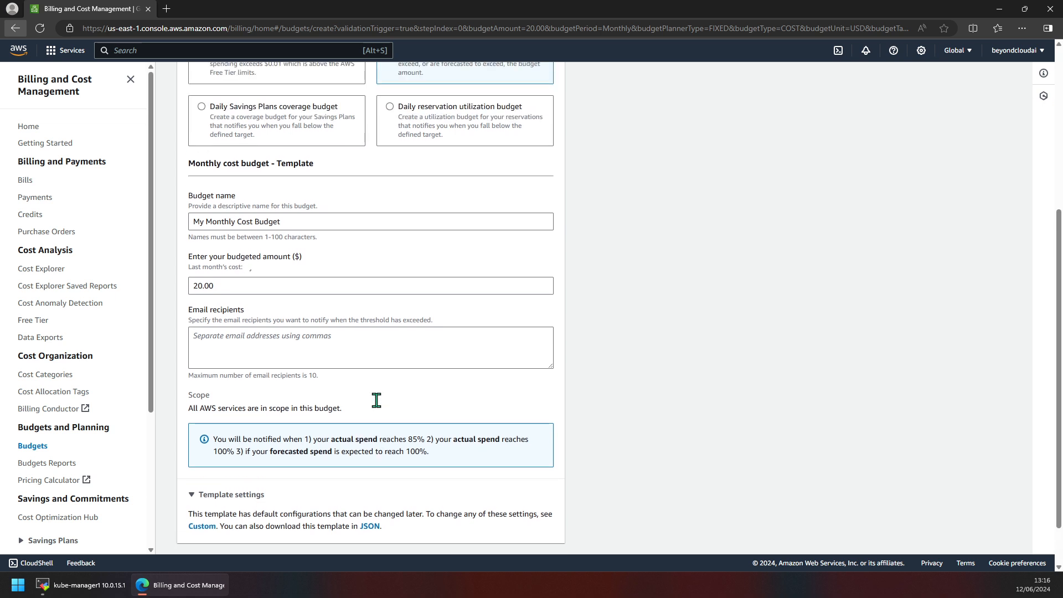
scroll(376, 400, up, 1)
scroll(377, 399, up, 3)
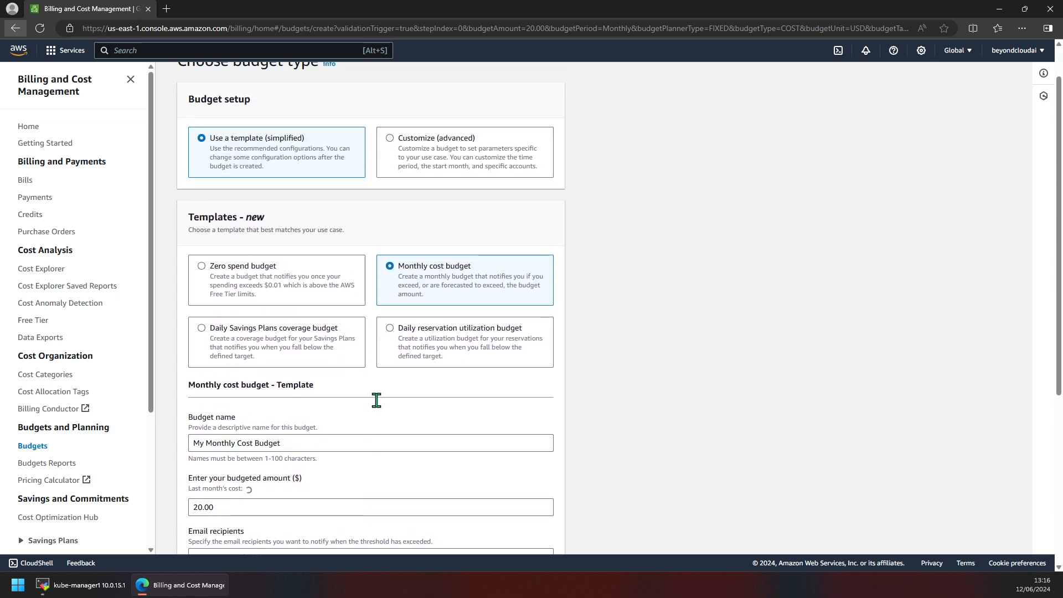
scroll(376, 400, up, 1)
scroll(376, 400, down, 4)
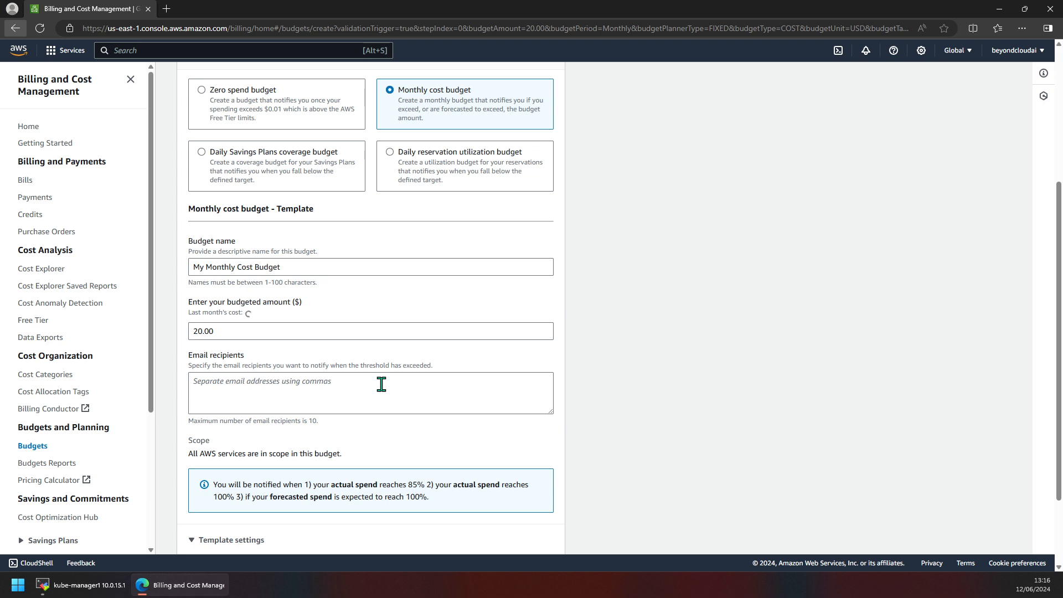
scroll(381, 384, down, 3)
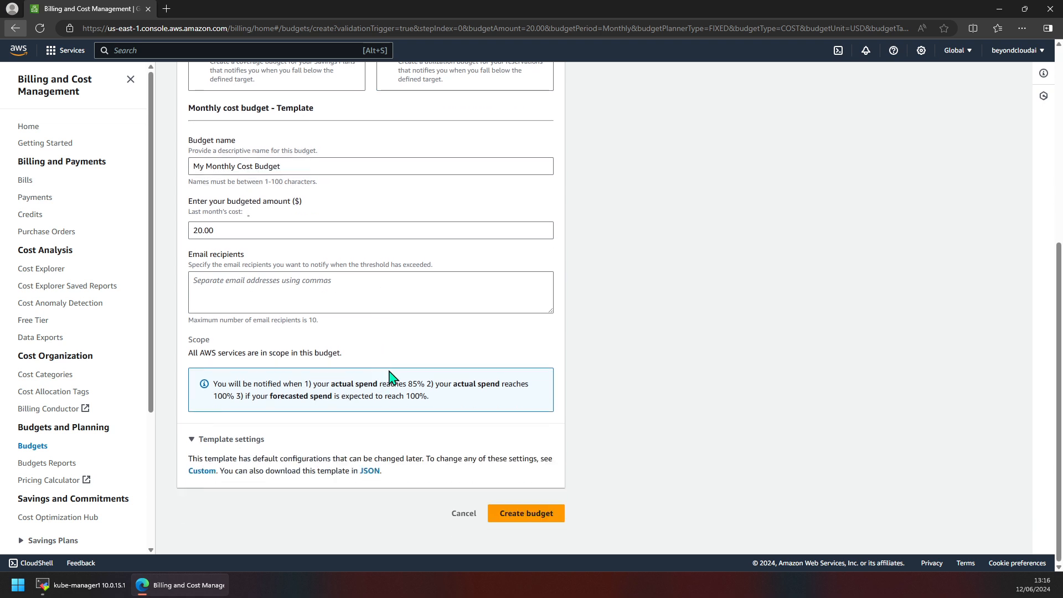
scroll(389, 378, up, 1)
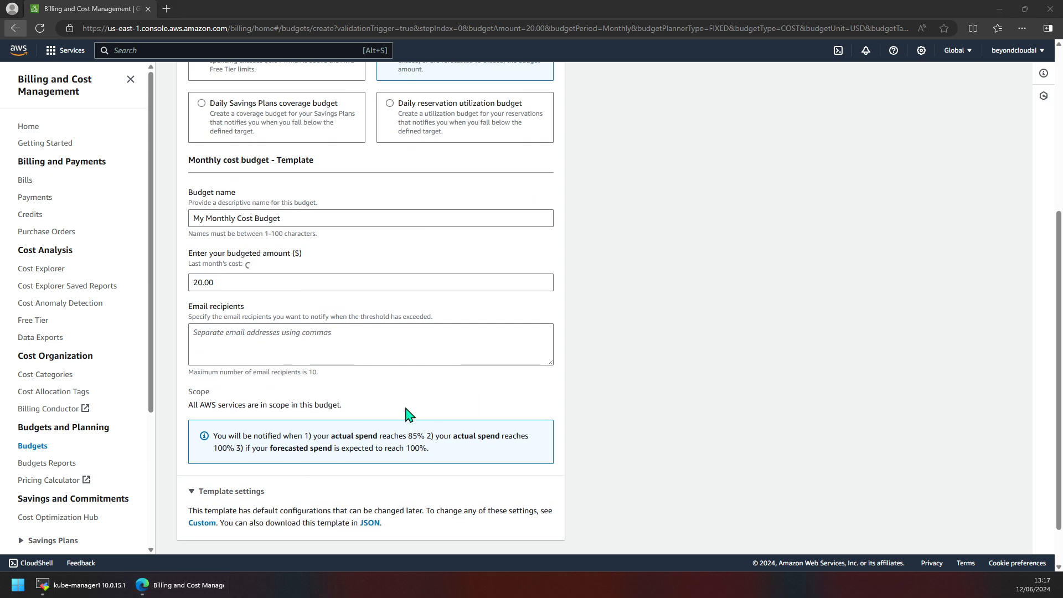
scroll(411, 416, down, 1)
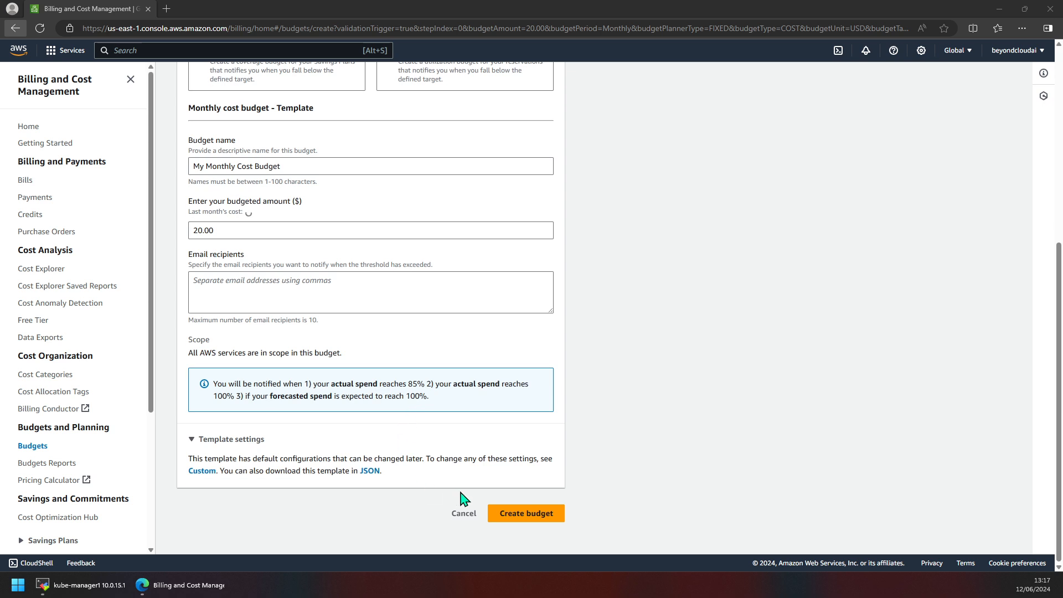
Add the account owner's e-mail address as the budget's notification recipient.
click(321, 307)
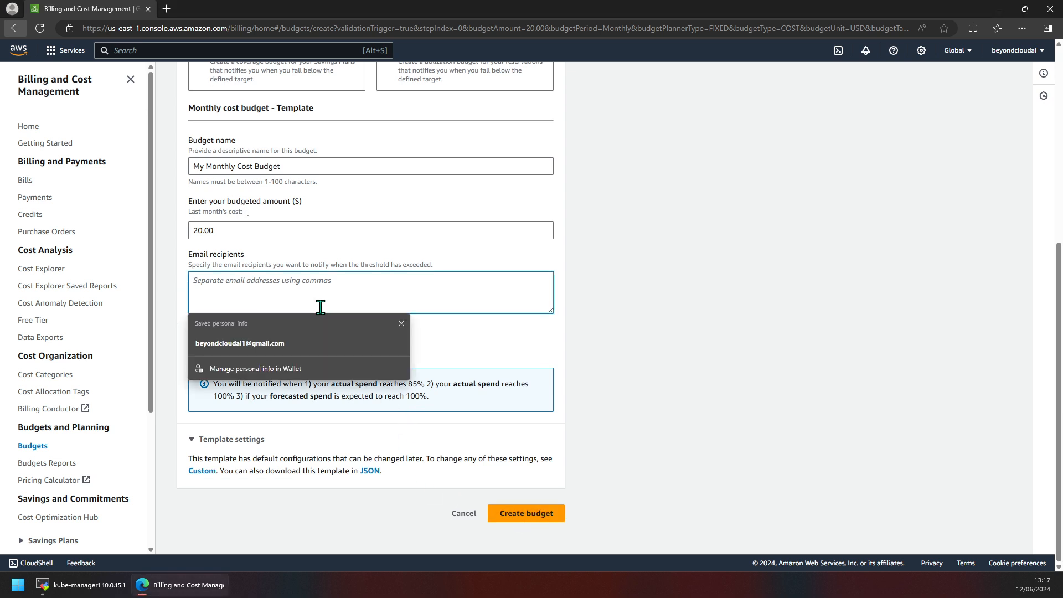
click(271, 348)
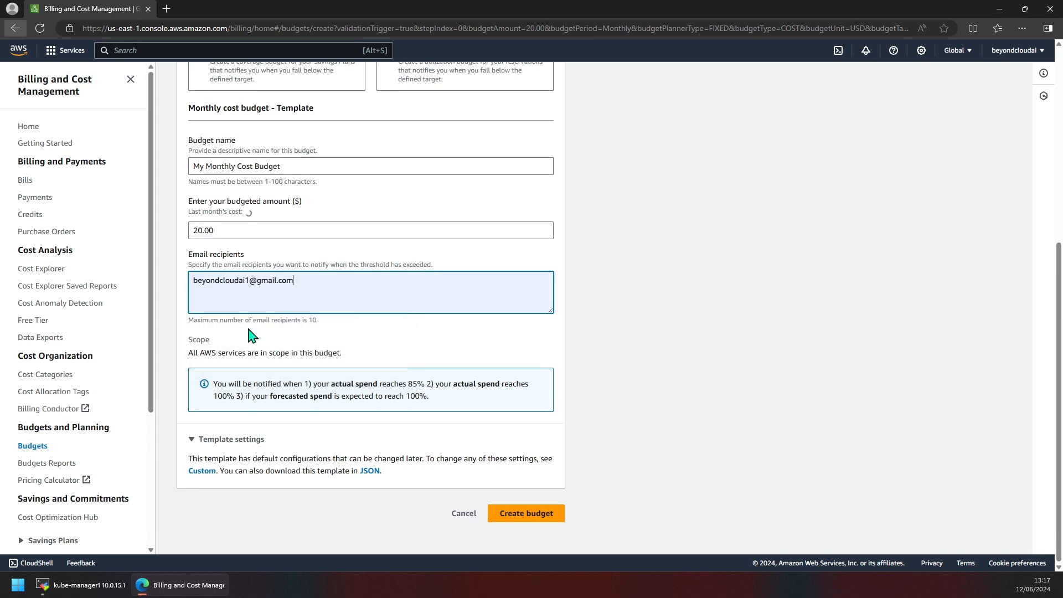
click(543, 513)
click(417, 296)
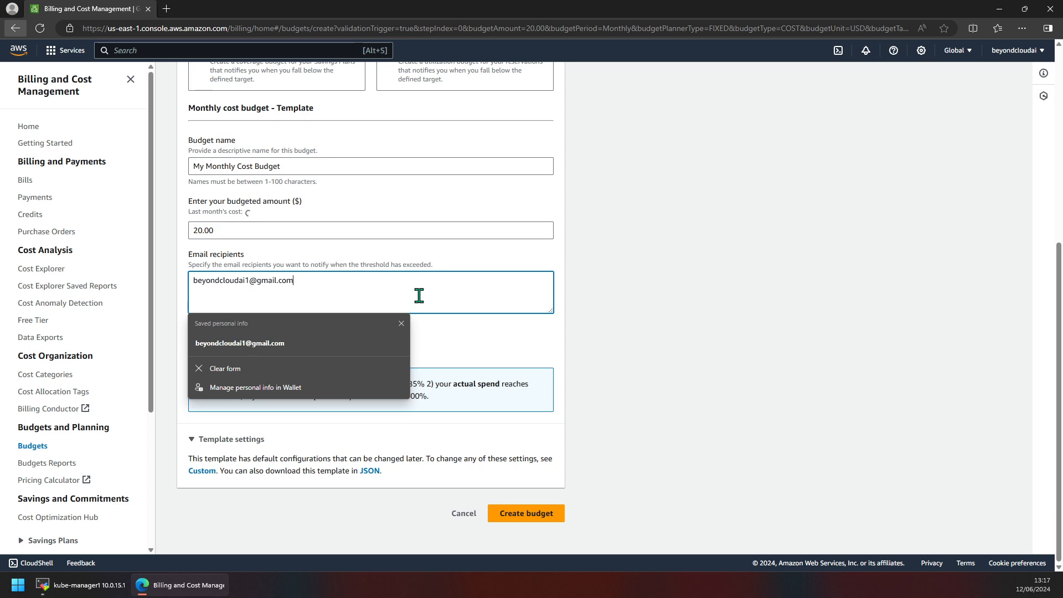
click(540, 365)
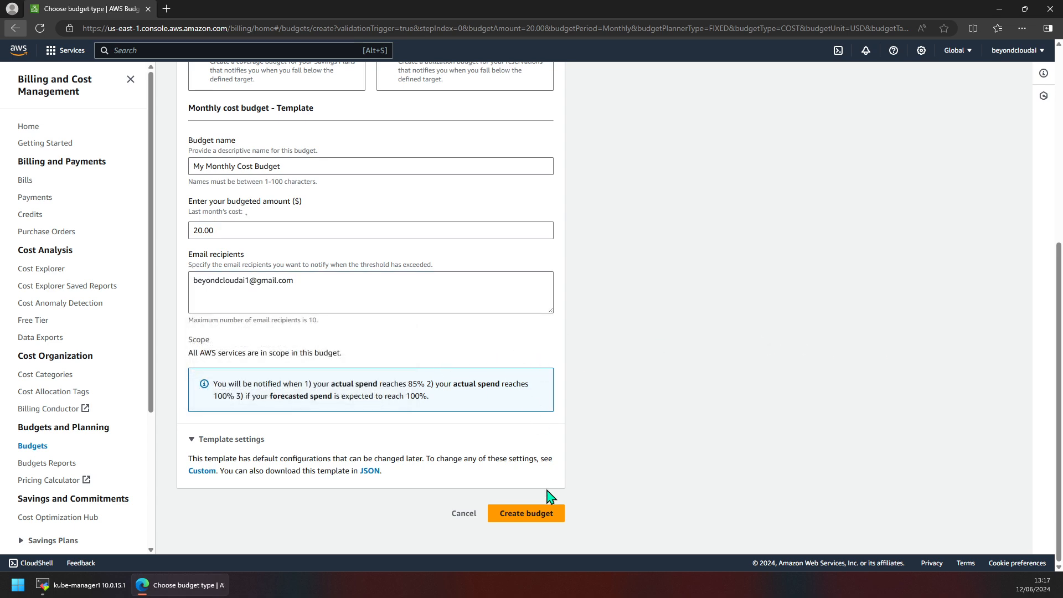
Create the budget, then return to the Console Home.
click(536, 517)
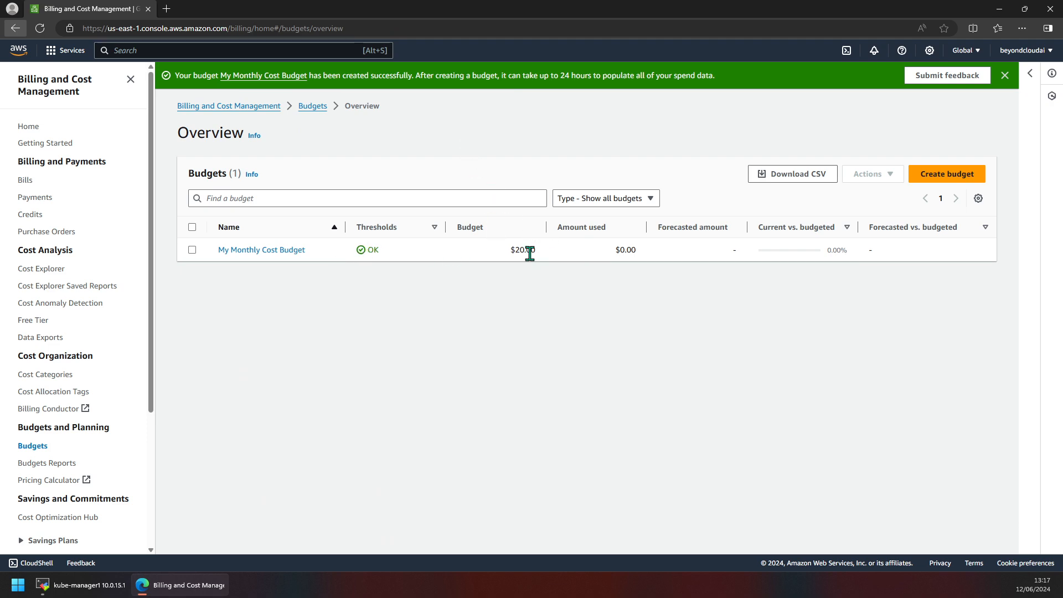
drag(516, 250, 487, 316)
click(17, 53)
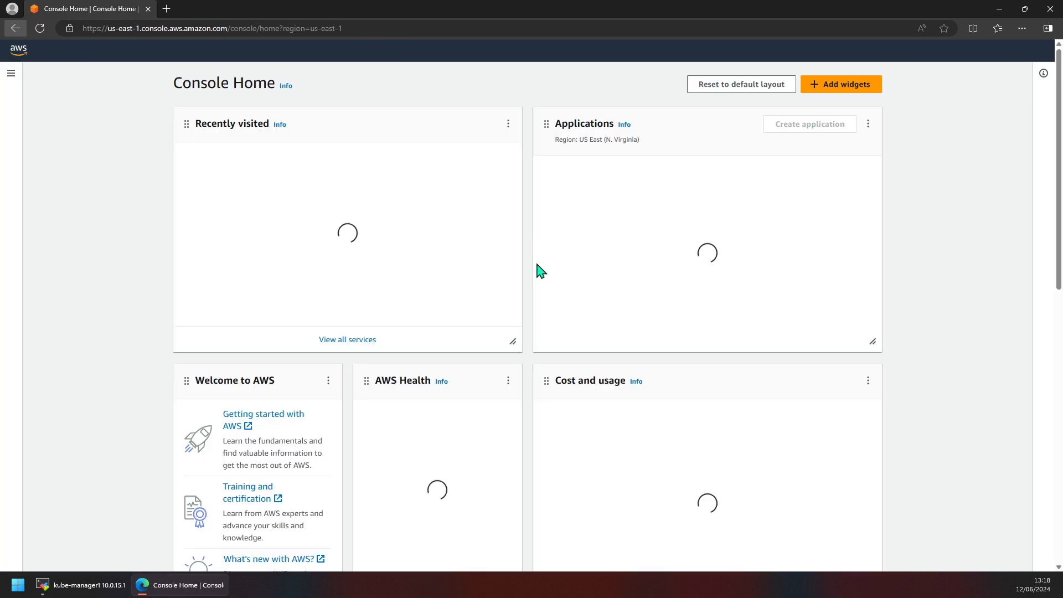